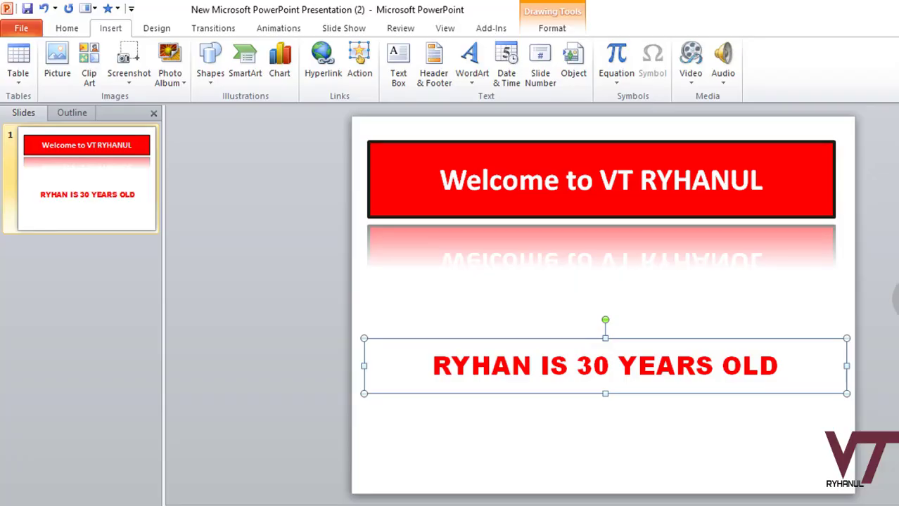
Add a blank second slide after the welcome slide via New Slide in the Slides pane
left_click(757, 454)
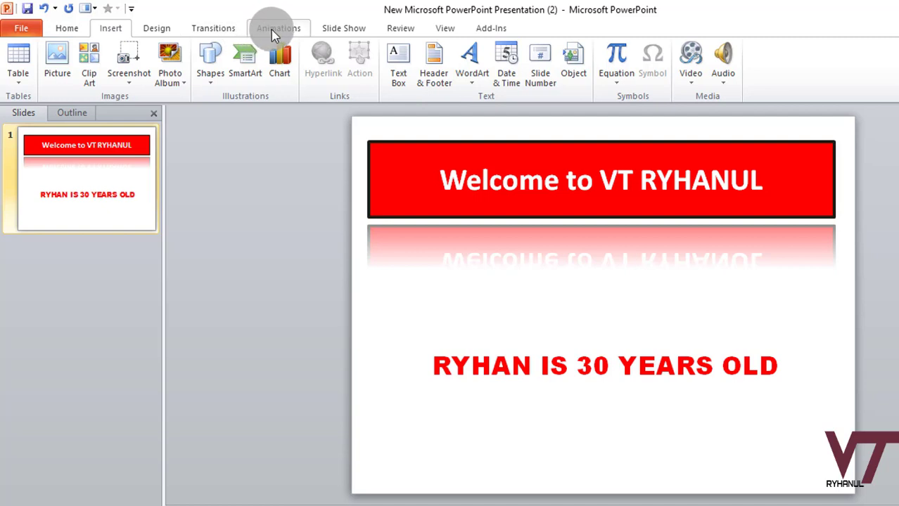
left_click(86, 156)
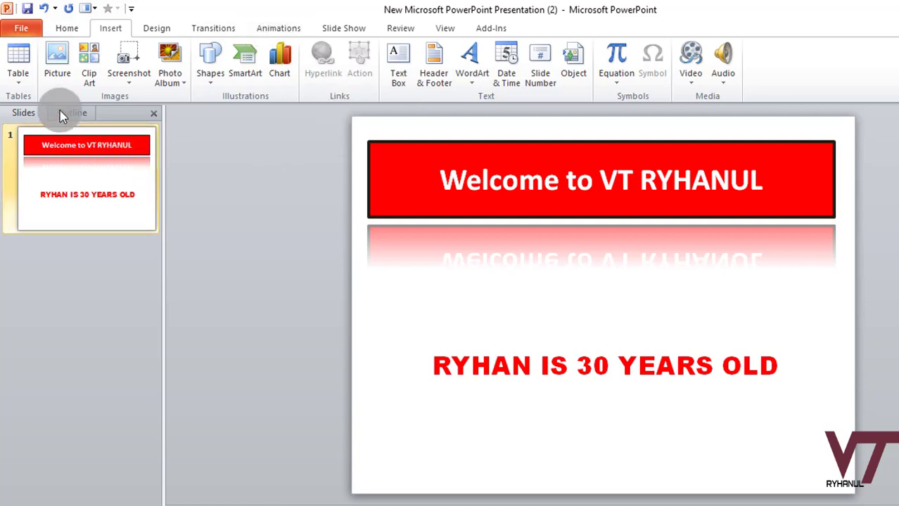
left_click(305, 182)
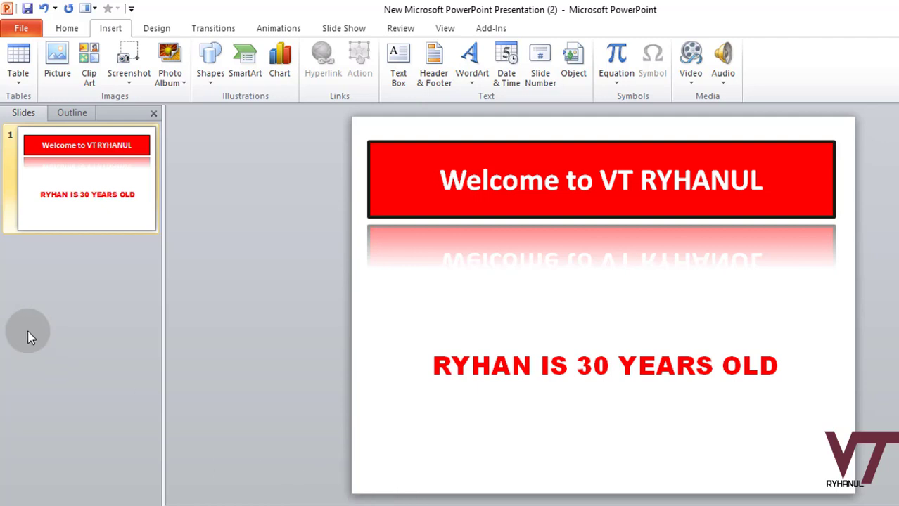
left_click(52, 294)
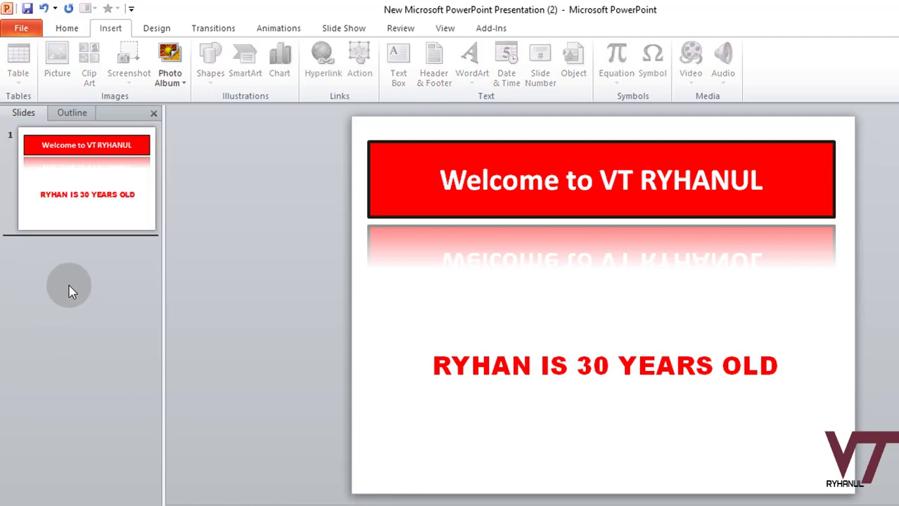
right_click(68, 292)
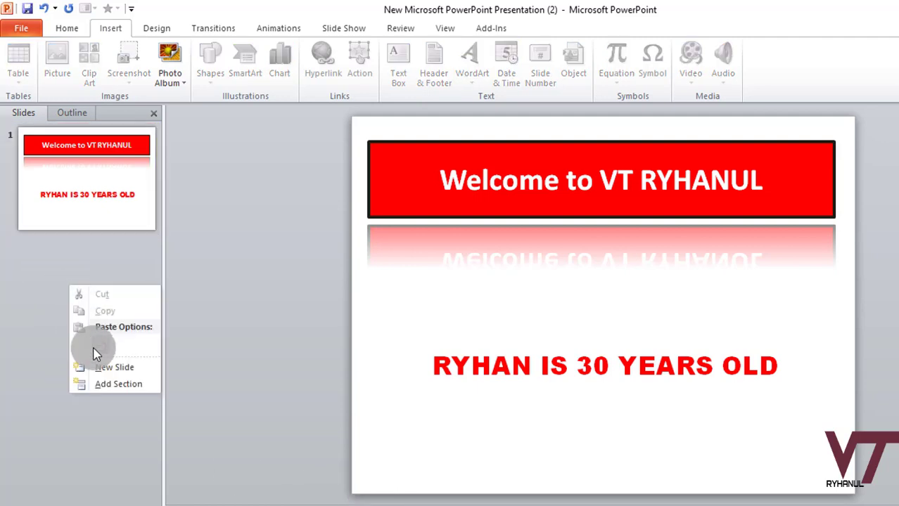
left_click(110, 372)
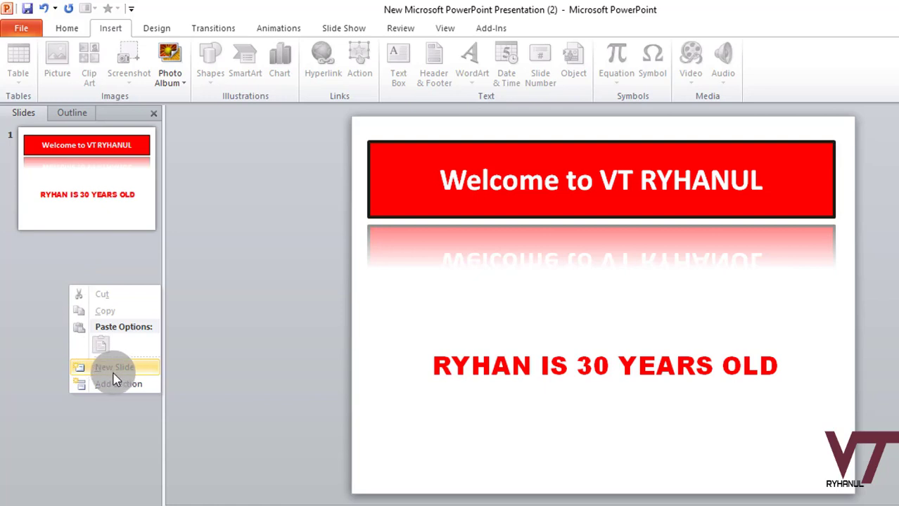
left_click(114, 379)
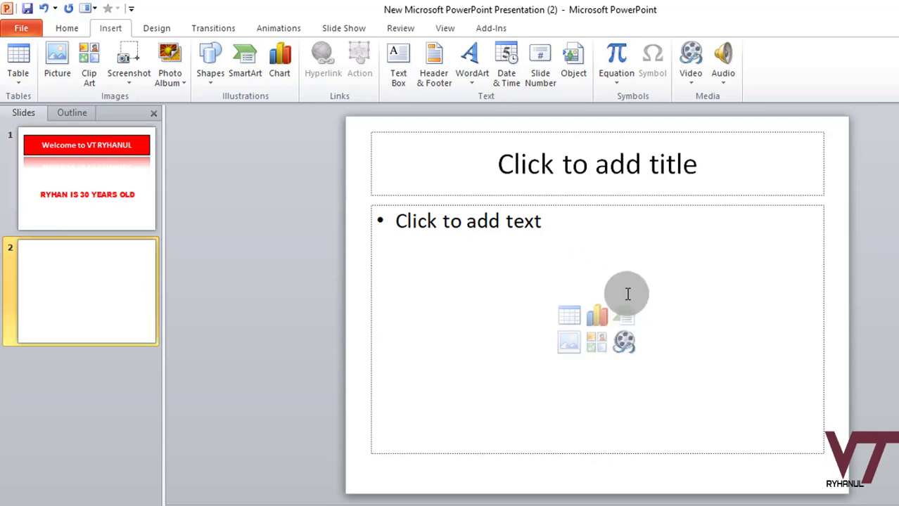
left_click(618, 357)
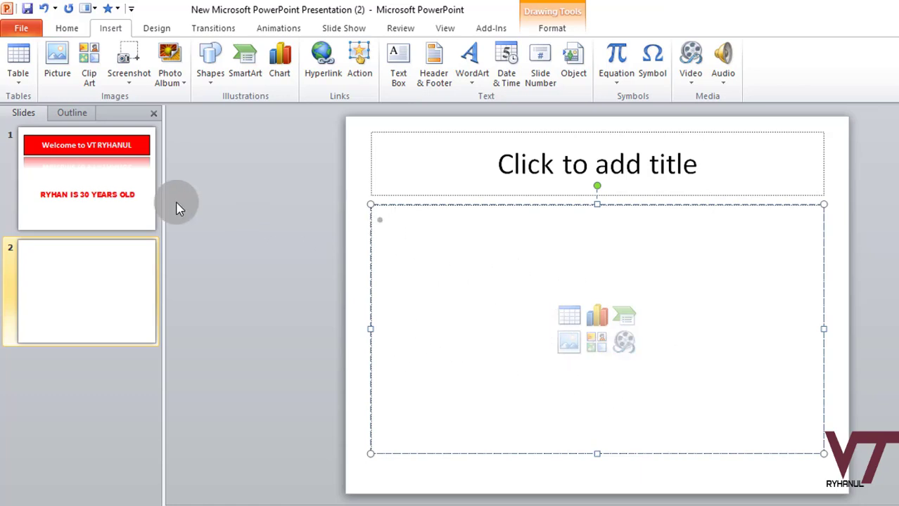
Select and copy the Welcome to VT RYHANUL banner on slide 1
left_click(73, 204)
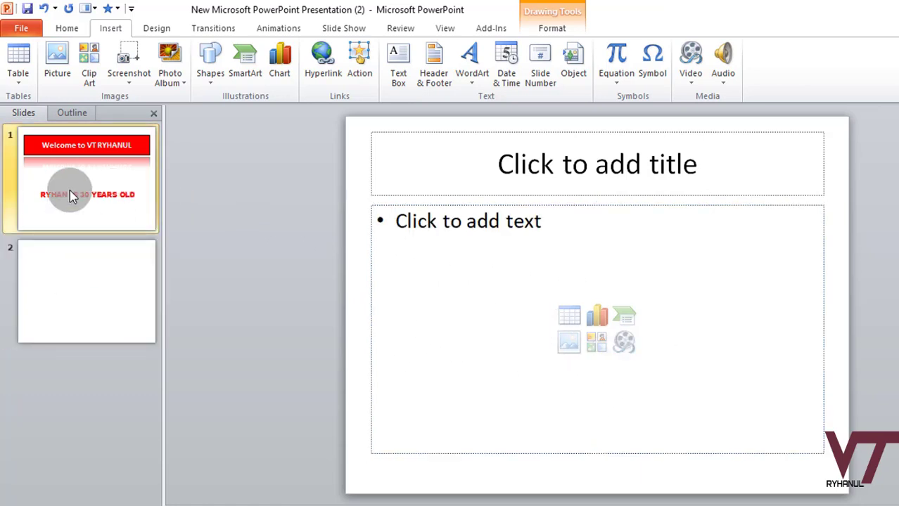
left_click(435, 190)
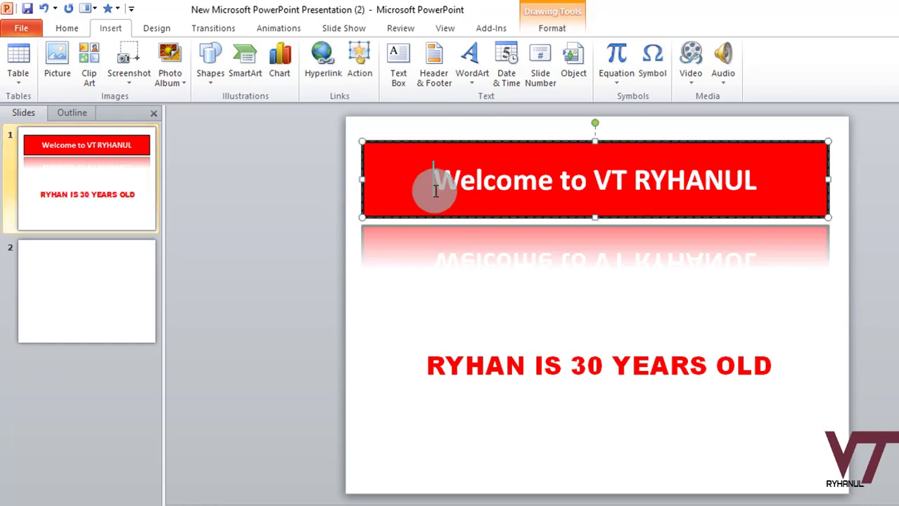
left_click(370, 219)
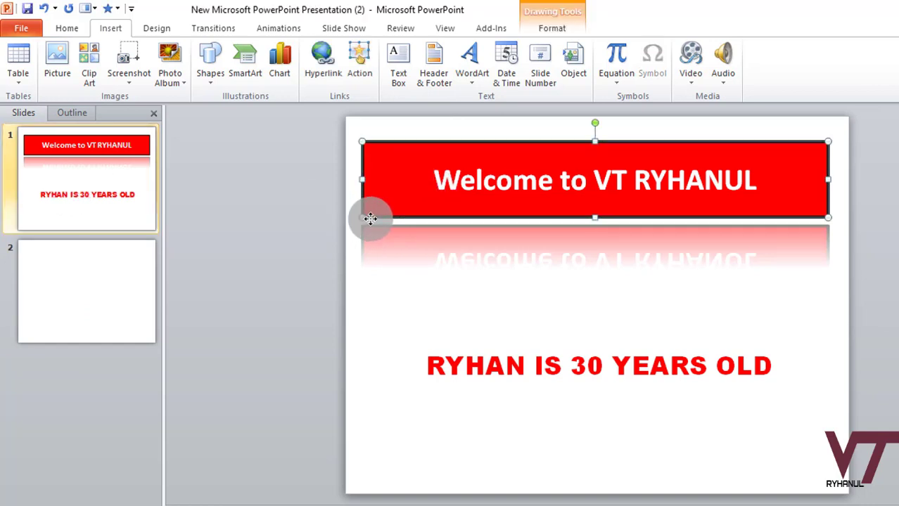
On slide 2, delete the empty title placeholder and paste the banner in its place
left_click(128, 280)
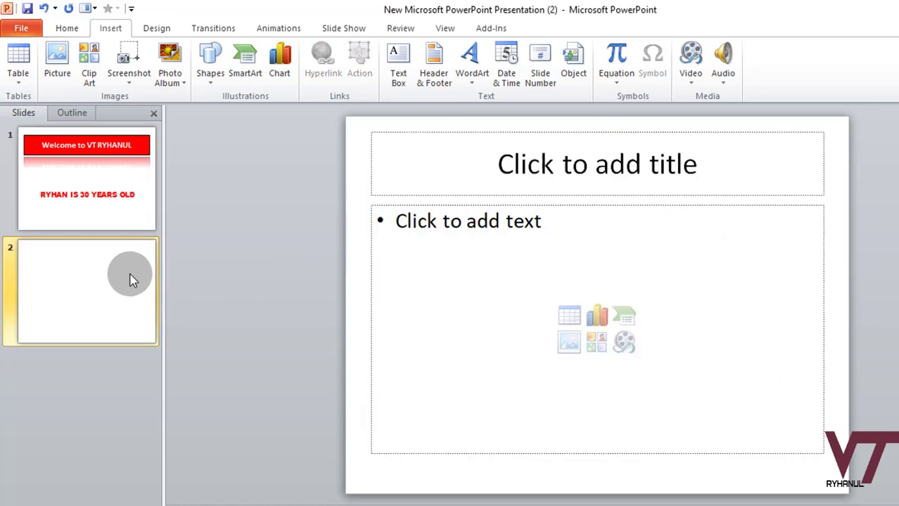
left_click(370, 198)
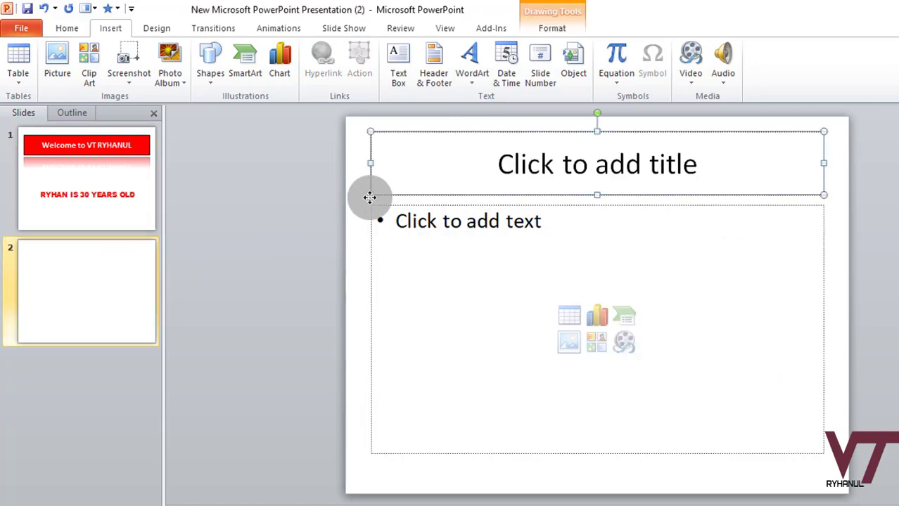
key("Delete")
right_click(416, 163)
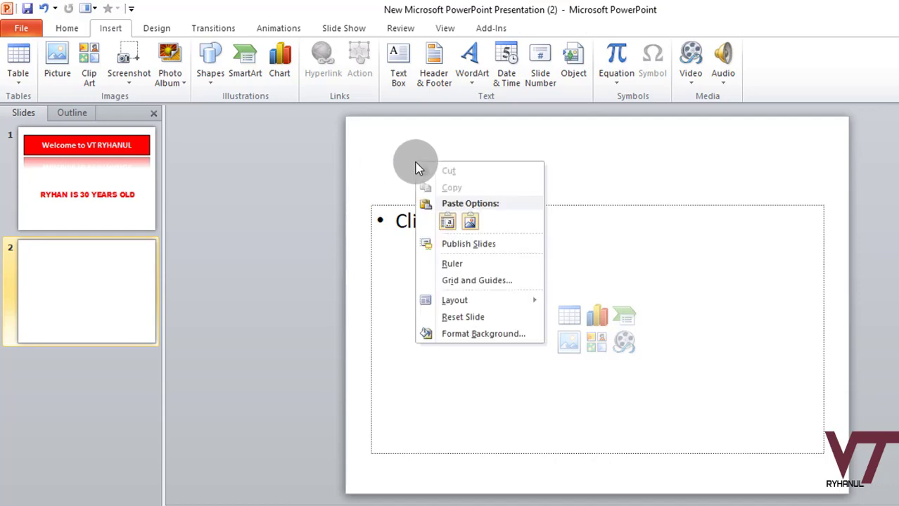
left_click(456, 223)
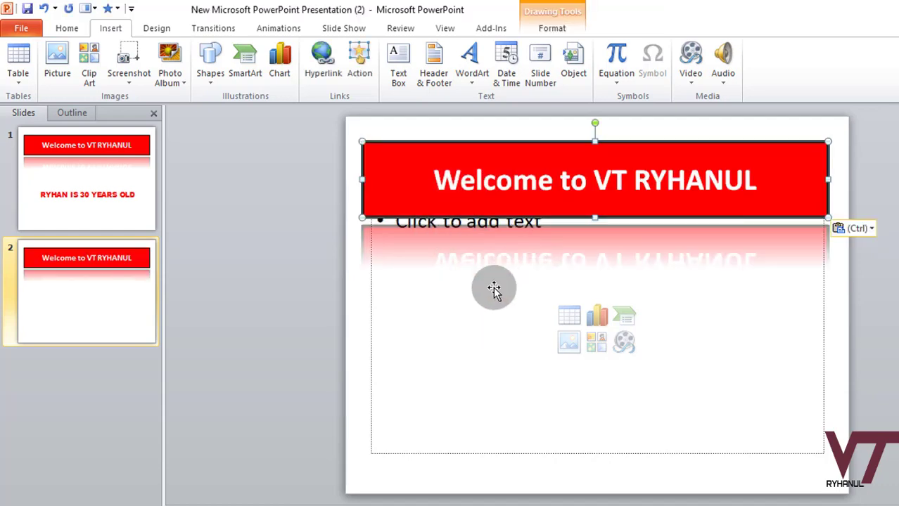
left_click(464, 348)
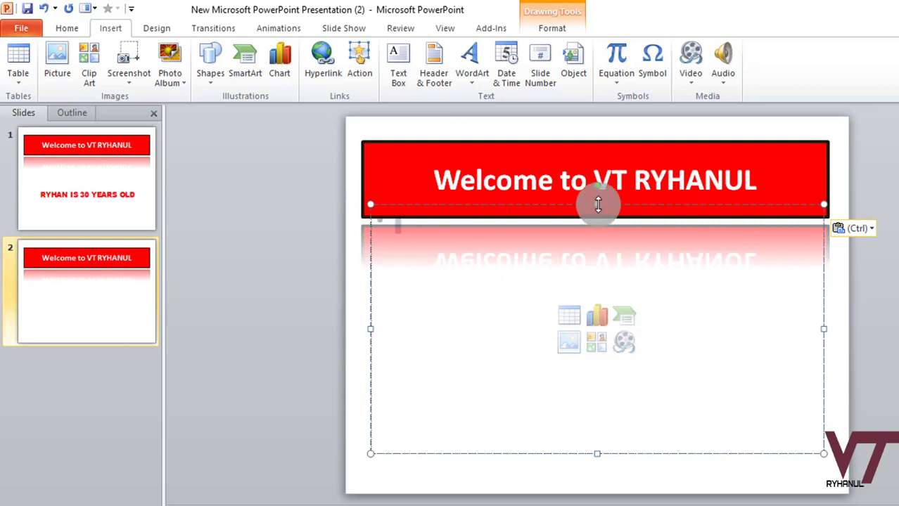
Resize slide 2's content placeholder to start below the banner reflection and reach lower
left_click_drag(597, 204, 594, 275)
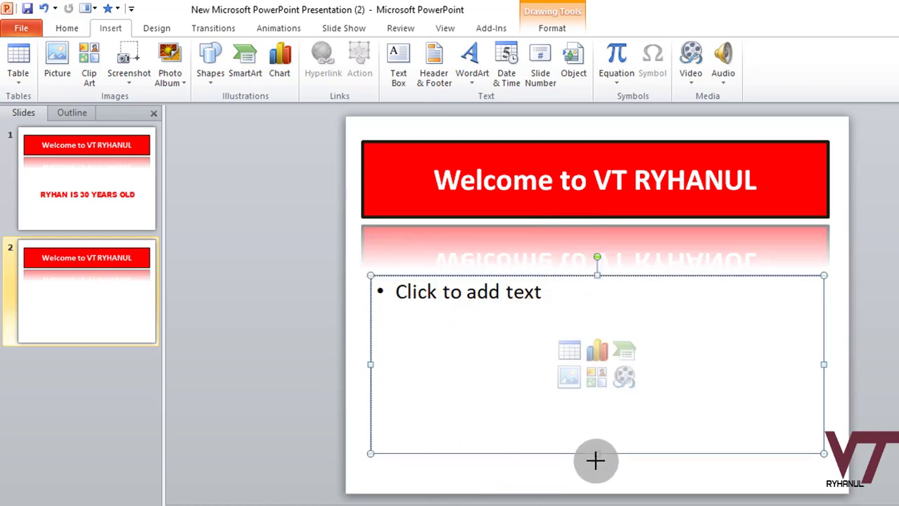
left_click_drag(596, 460, 598, 489)
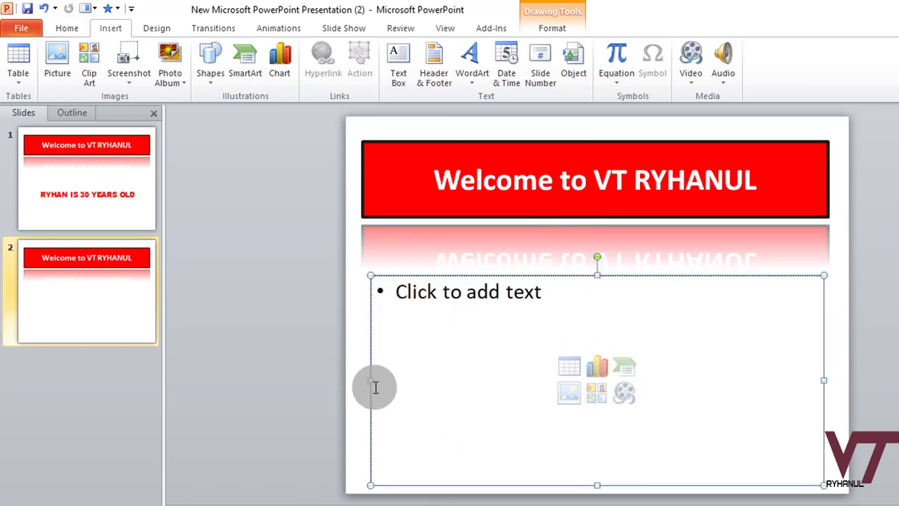
left_click(357, 382)
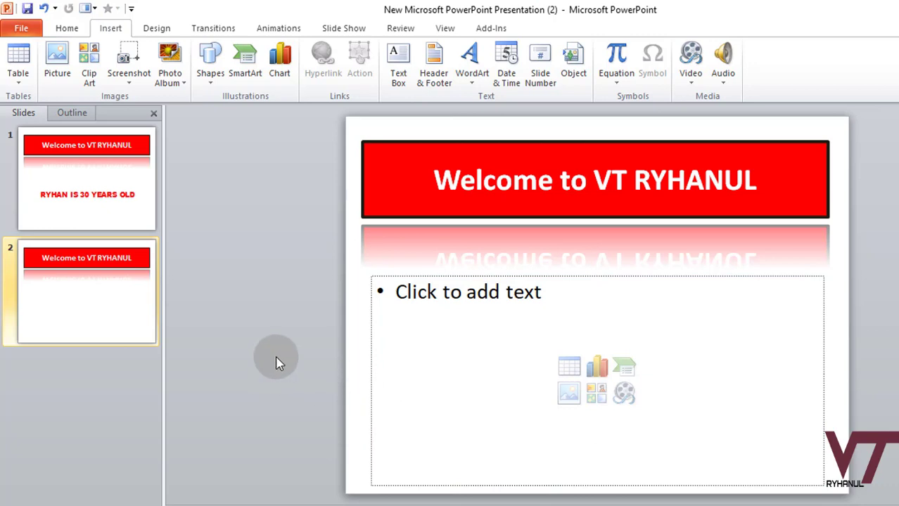
left_click(120, 187)
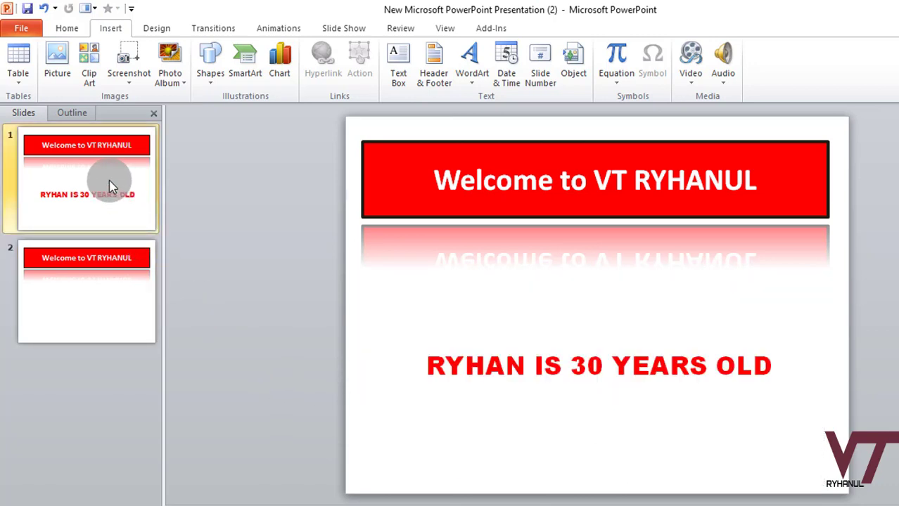
left_click(113, 303)
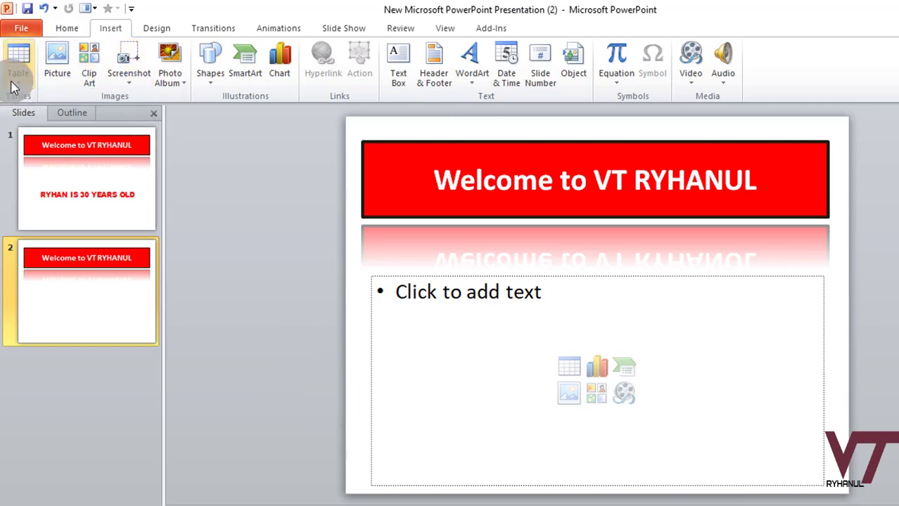
Open and close the placeholder's clip art search, then leave text editing
left_click(539, 381)
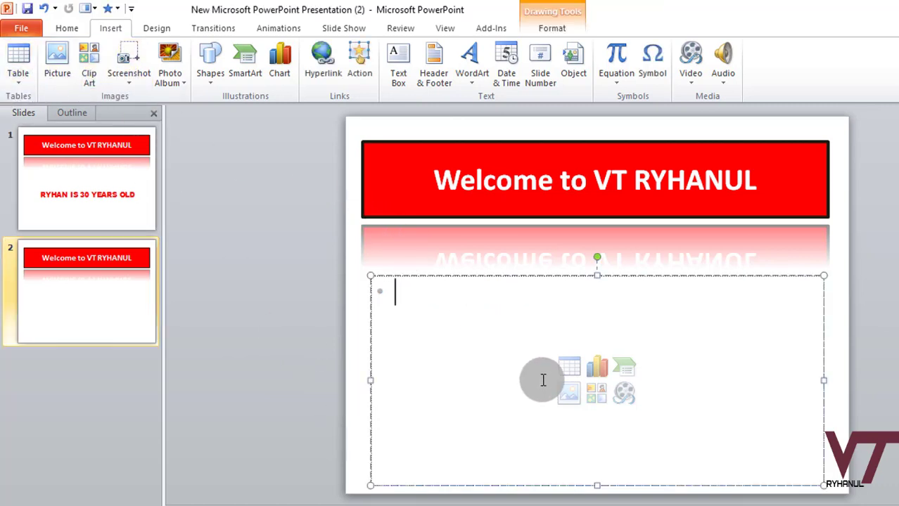
left_click(602, 394)
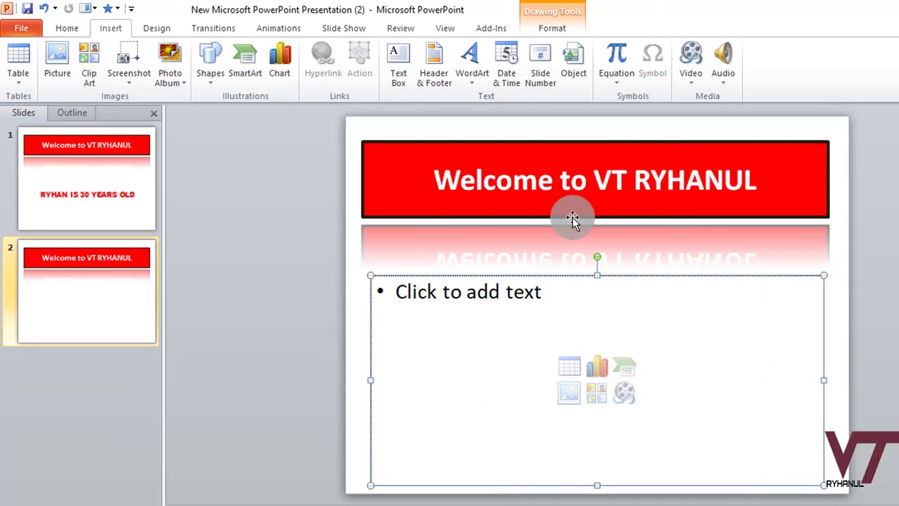
left_click(425, 365)
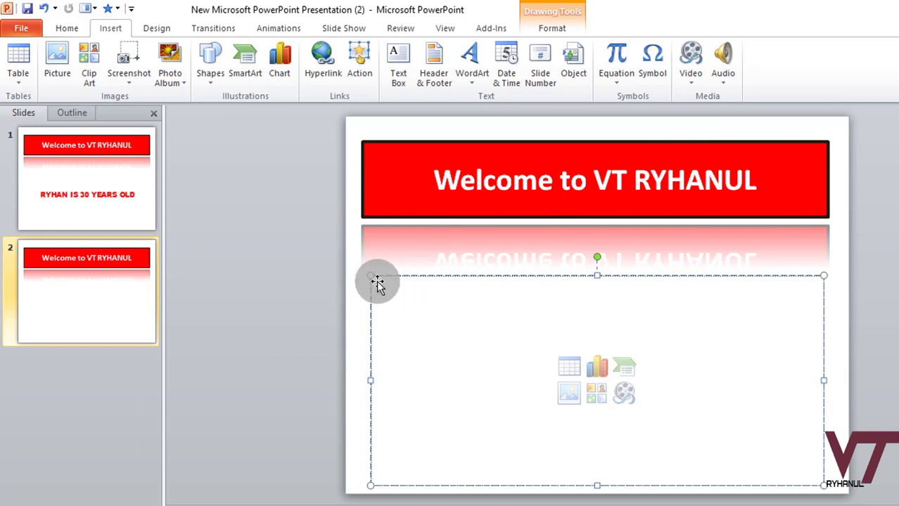
key("Escape")
key("Tab")
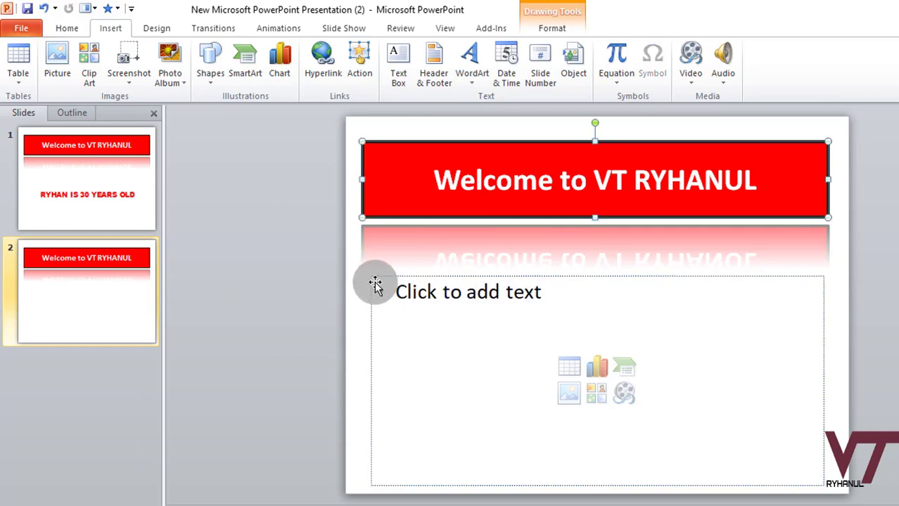
Select the whole empty content placeholder on slide 2 and delete it
left_click(403, 352)
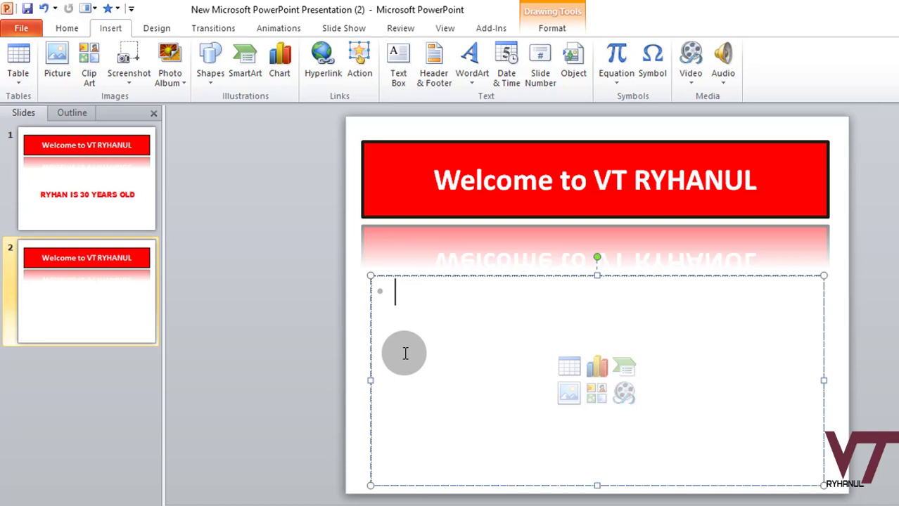
left_click(378, 283)
key("Tab")
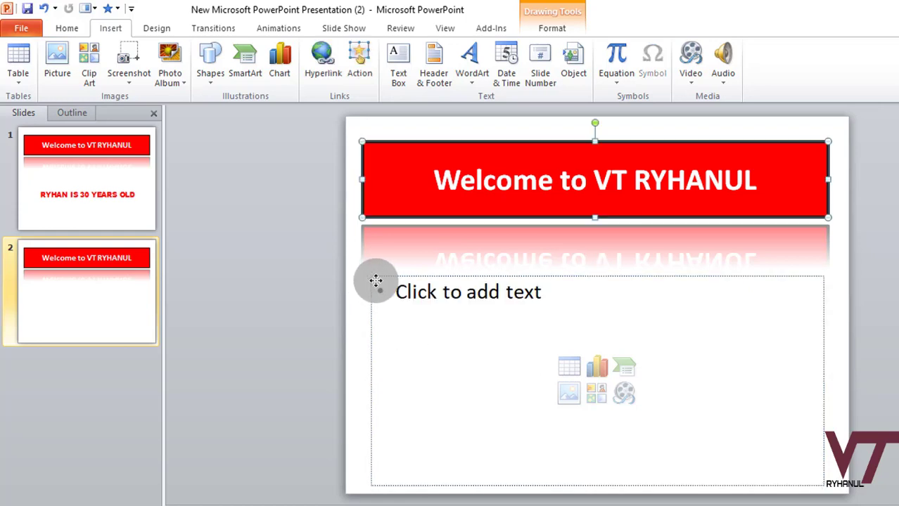
left_click(437, 358)
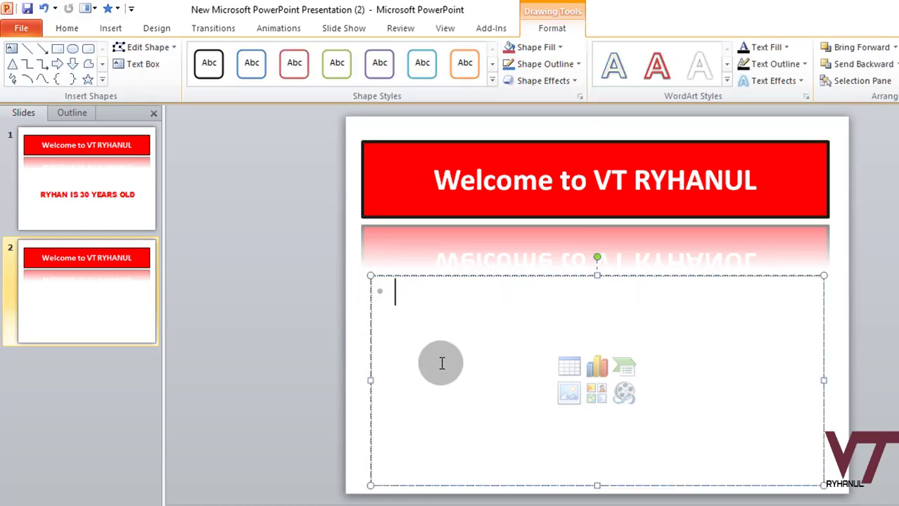
key("Escape")
key("Tab")
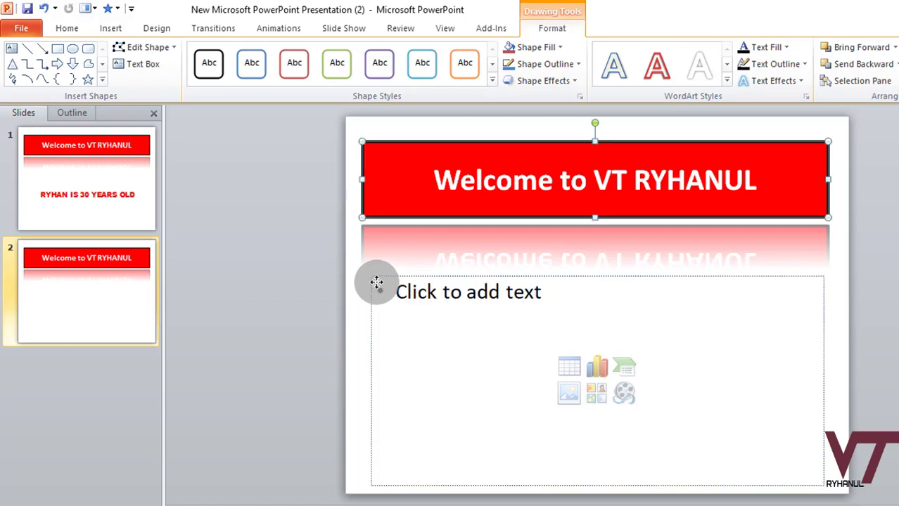
left_click(364, 400)
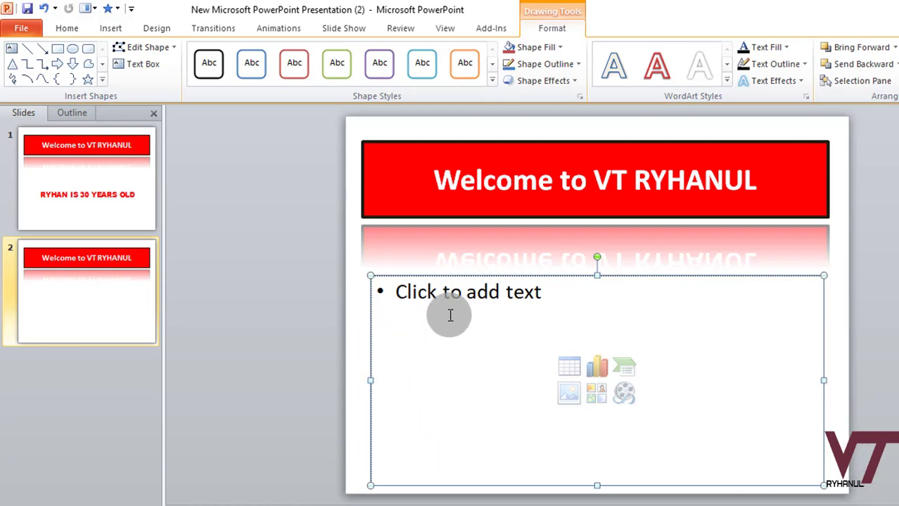
key("Delete")
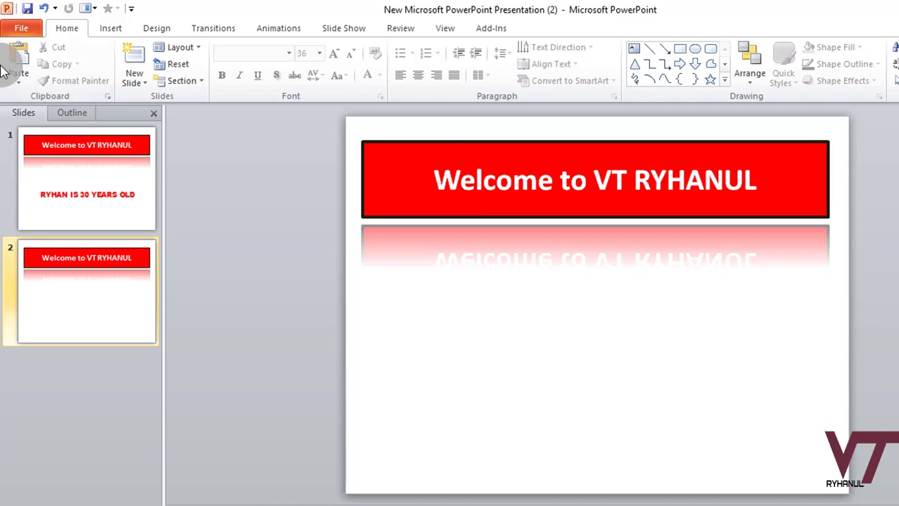
Insert a one-row, two-column table and drag it below the banner reflection
left_click(111, 27)
left_click(31, 76)
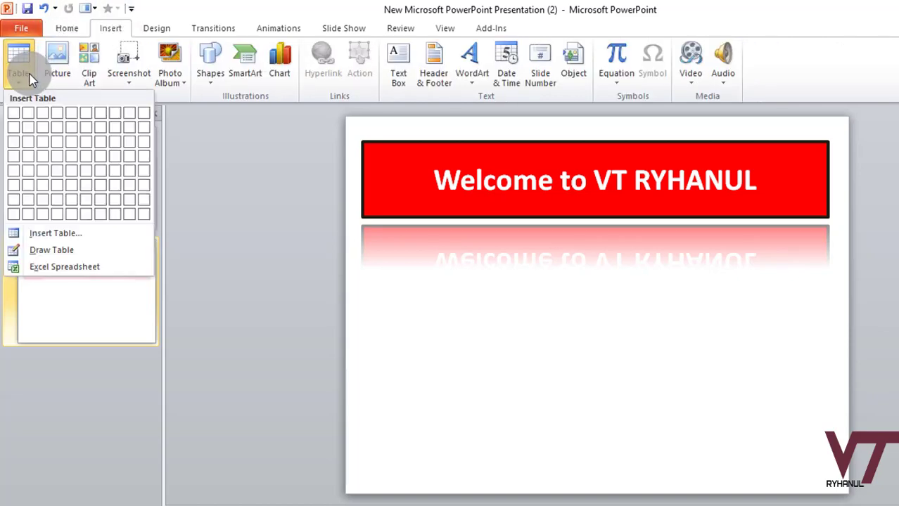
left_click(517, 355)
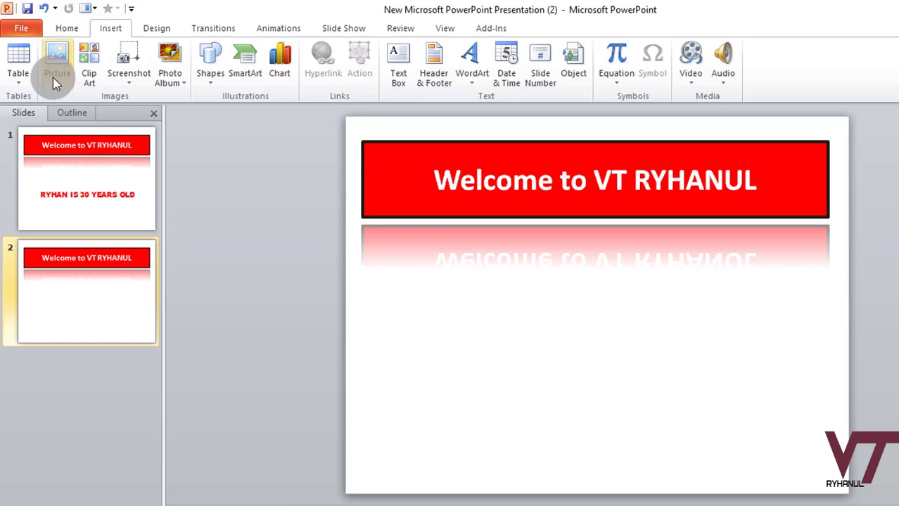
left_click(25, 77)
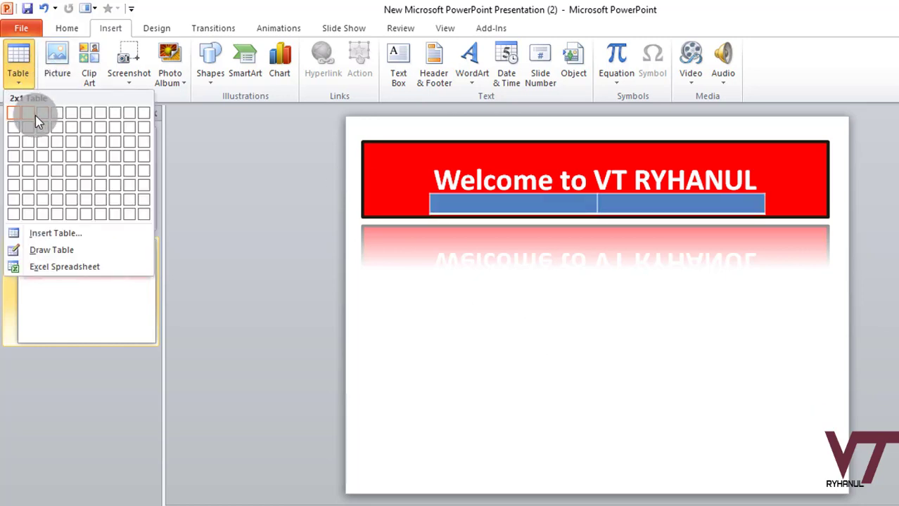
left_click(34, 114)
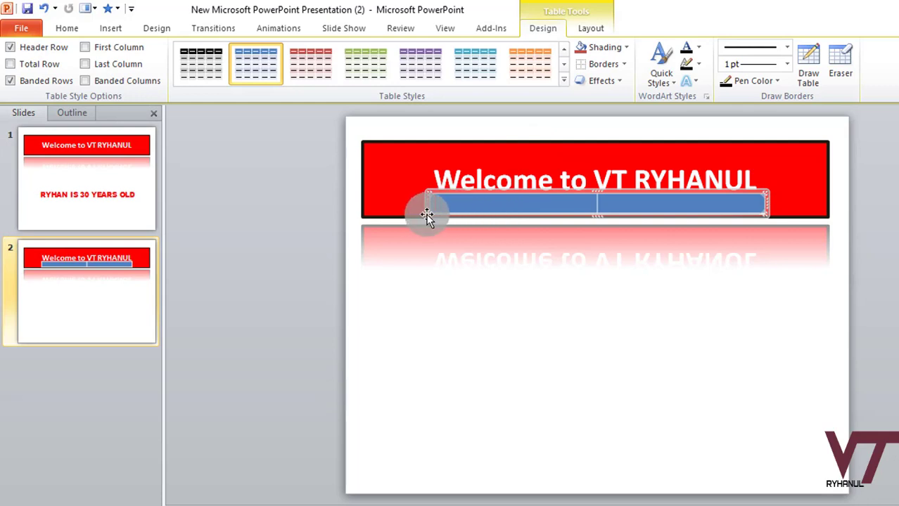
left_click_drag(421, 215, 418, 335)
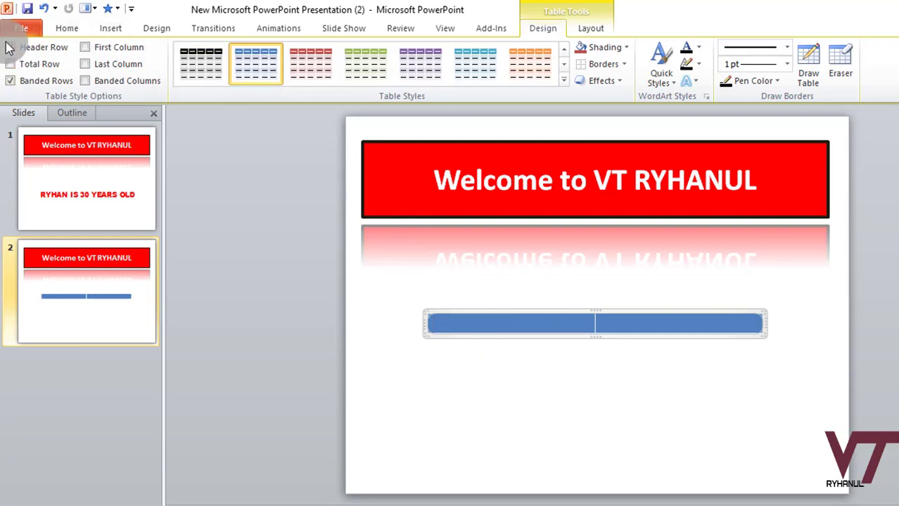
left_click(70, 29)
left_click(111, 30)
left_click(19, 70)
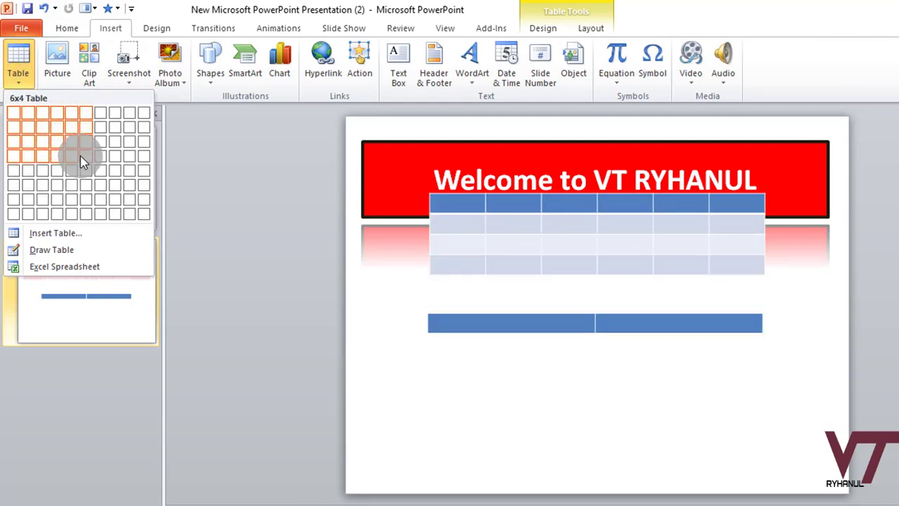
Insert a 4×4 table, delete the two-column one, and move the new table below the reflection
left_click(61, 159)
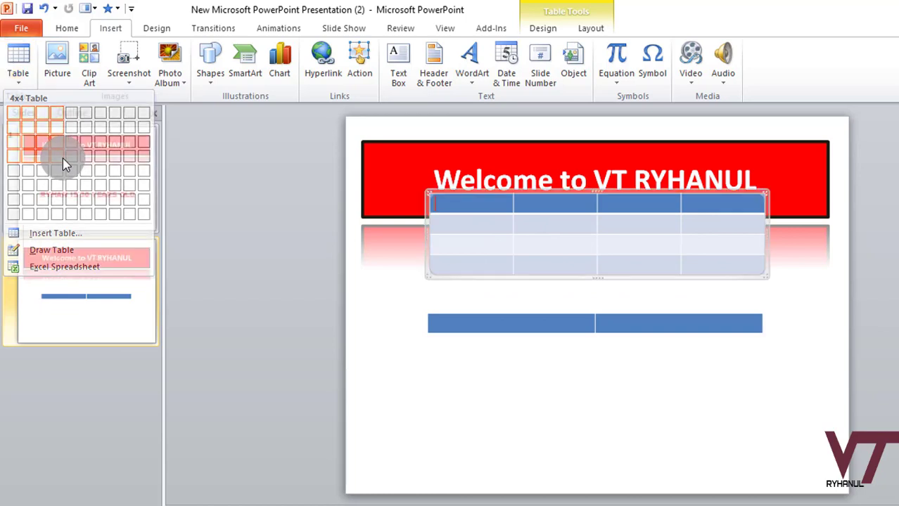
left_click(440, 325)
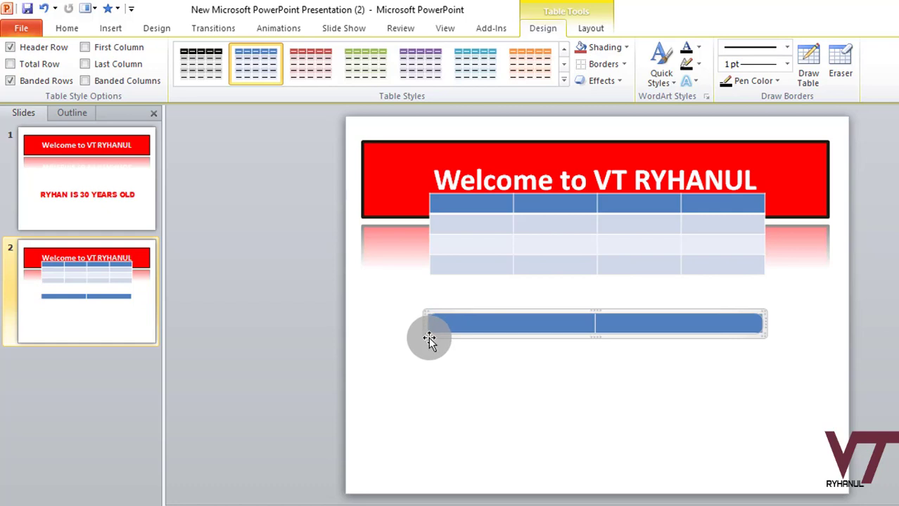
key("Delete")
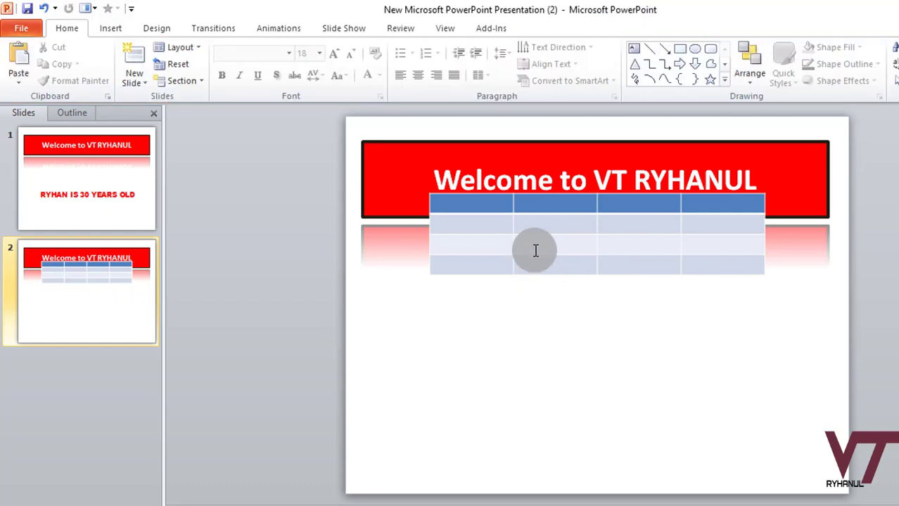
left_click(431, 219)
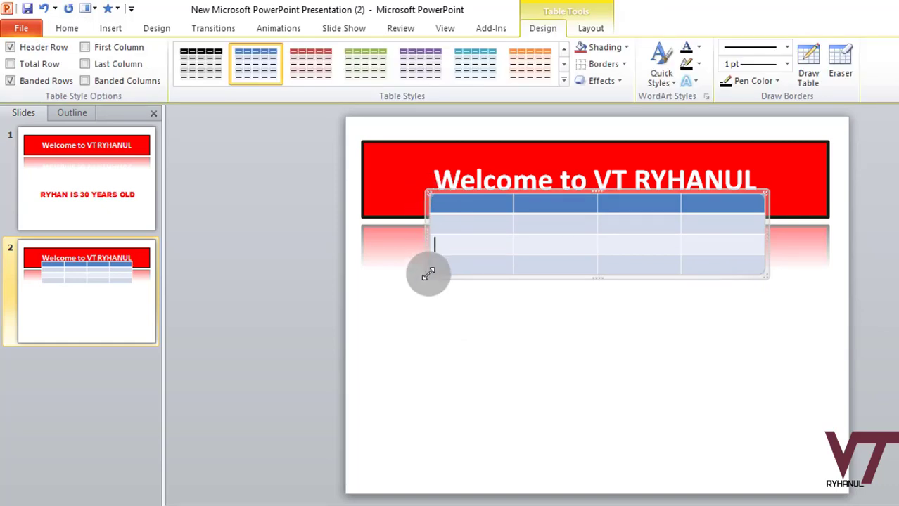
left_click_drag(429, 273, 421, 383)
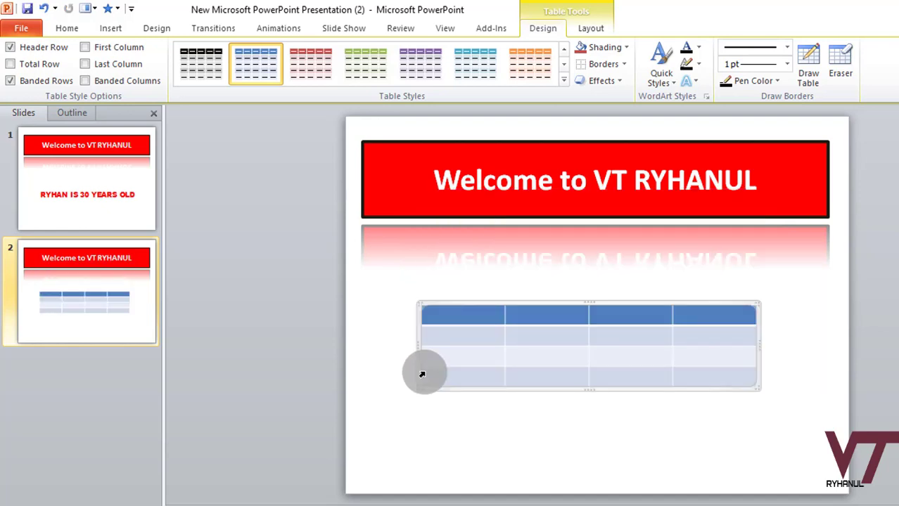
left_click(441, 316)
Fill the table's header row with Sl, Name, Roll and Class
left_click(106, 30)
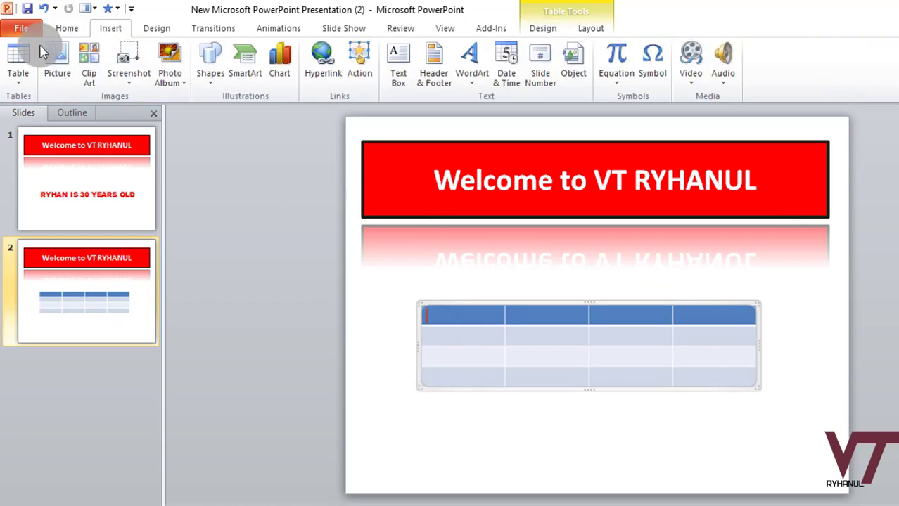
left_click(18, 79)
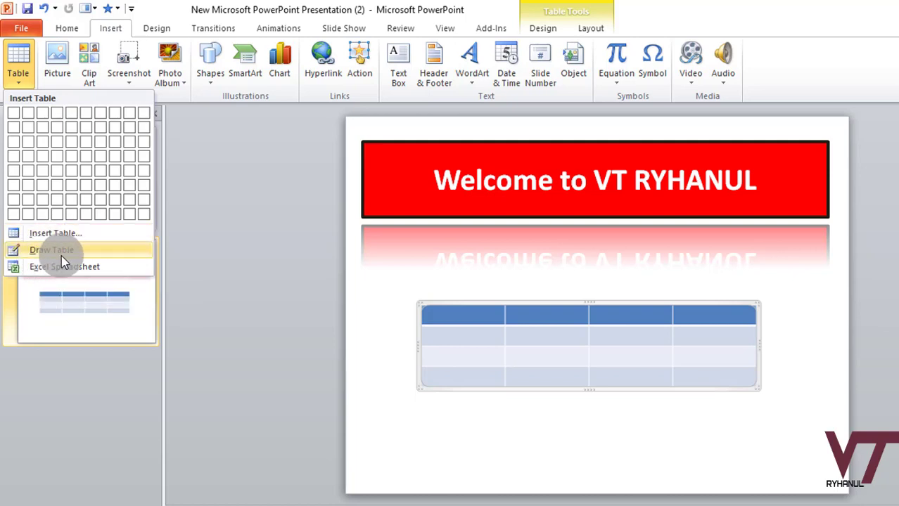
left_click(541, 355)
left_click(545, 354)
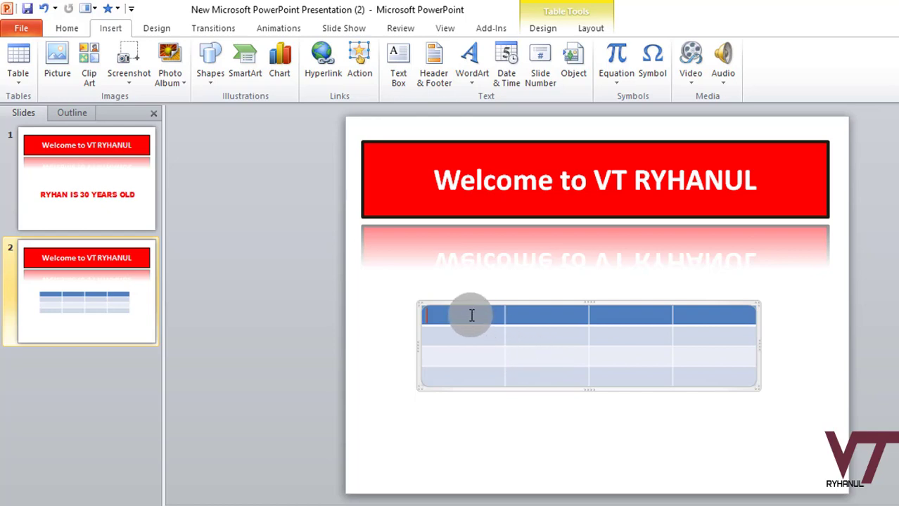
left_click(429, 312)
type("Sl")
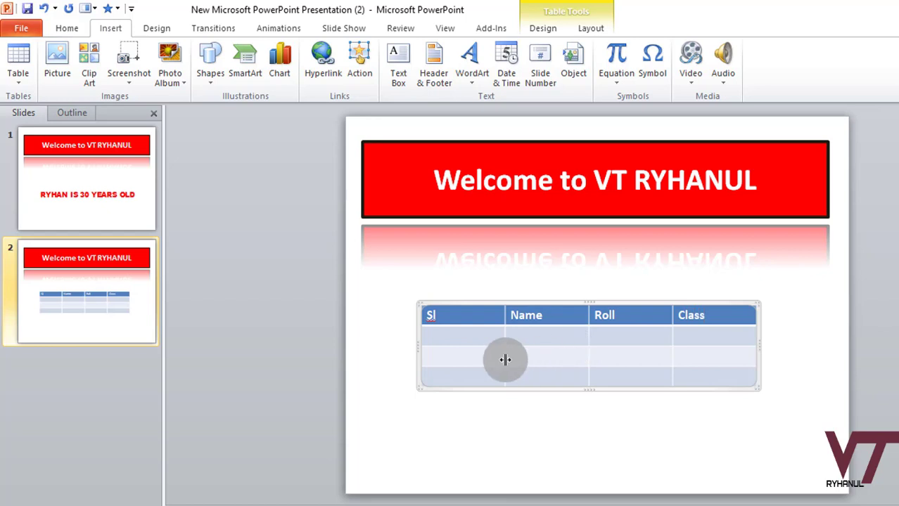
left_click_drag(426, 315, 451, 314)
Centre the header labels, enlarge them to 24 pt, and recolour them dark
left_click(451, 313)
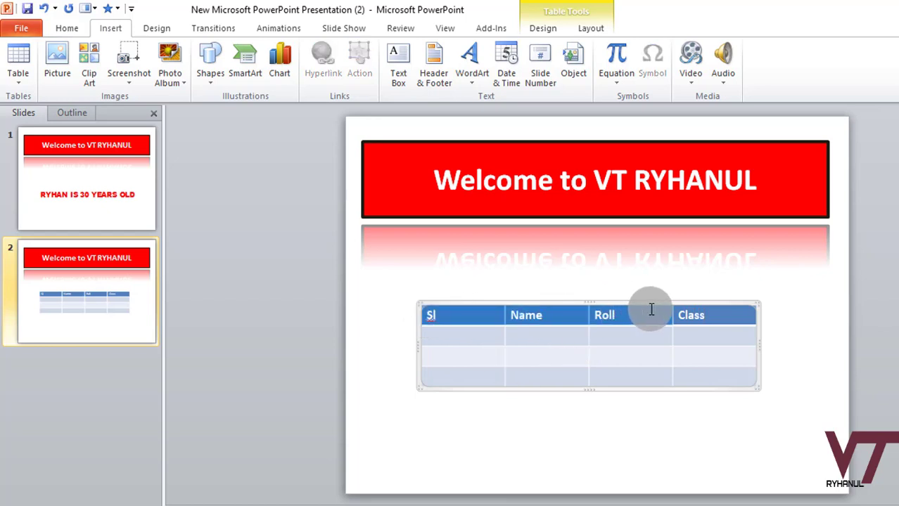
left_click(62, 28)
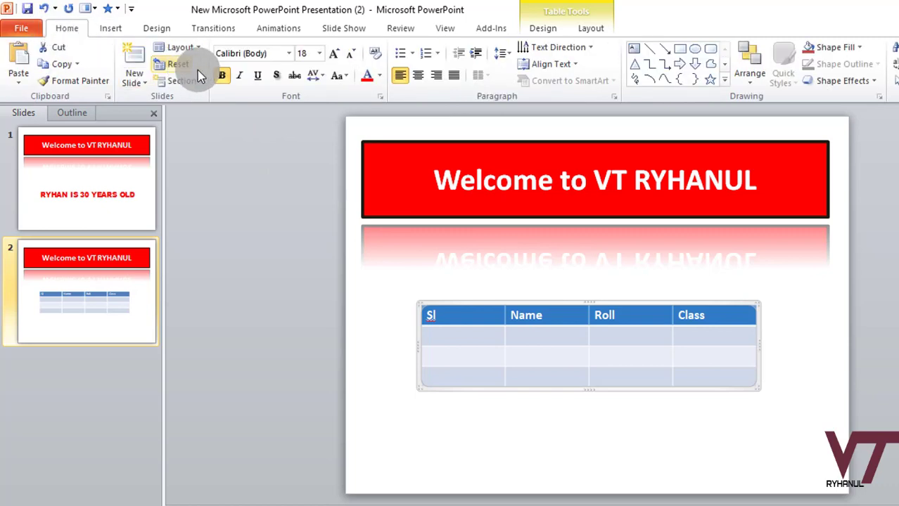
left_click(423, 79)
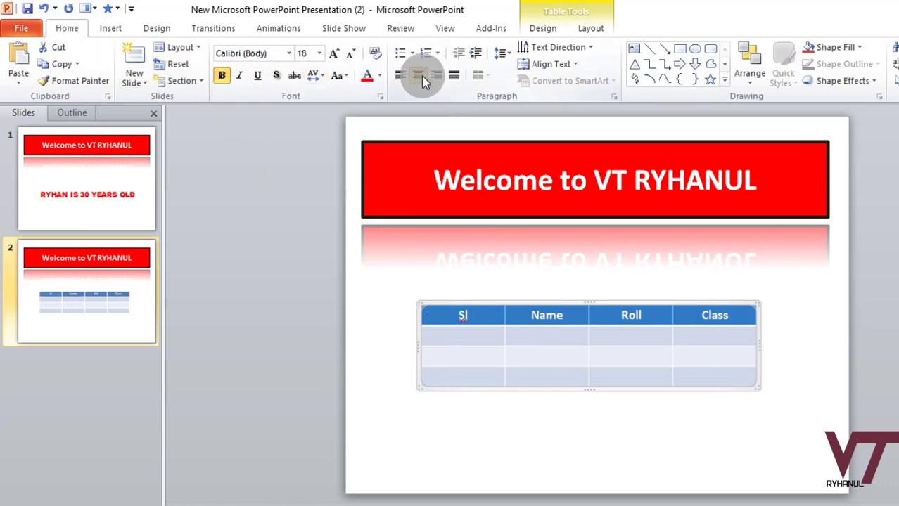
left_click(335, 56)
left_click(333, 57)
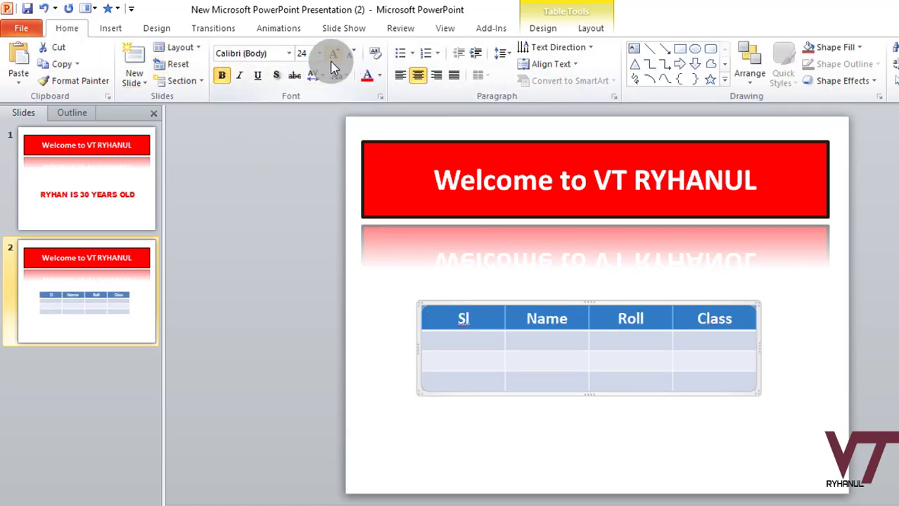
left_click(379, 76)
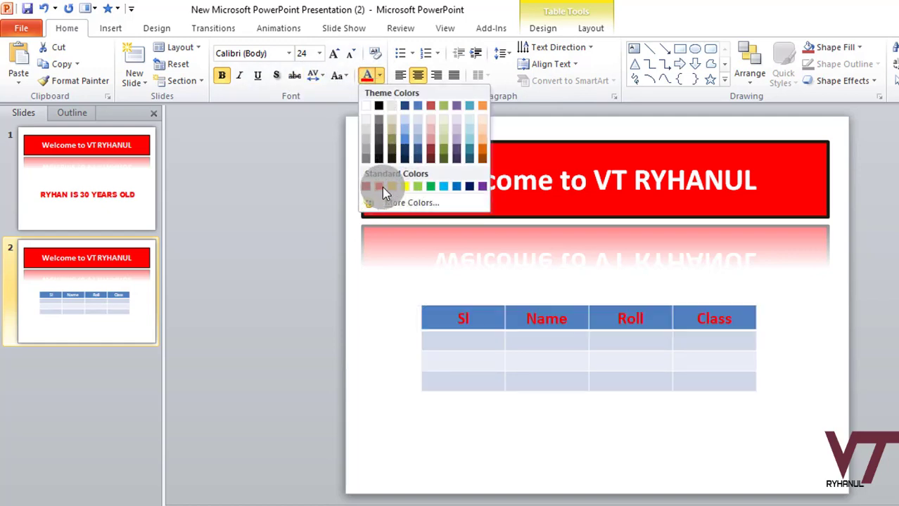
left_click(380, 106)
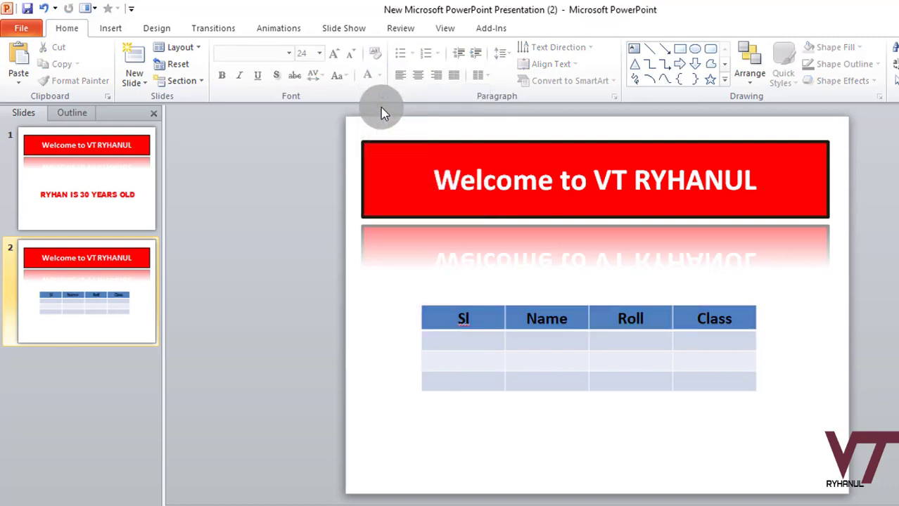
left_click(494, 340)
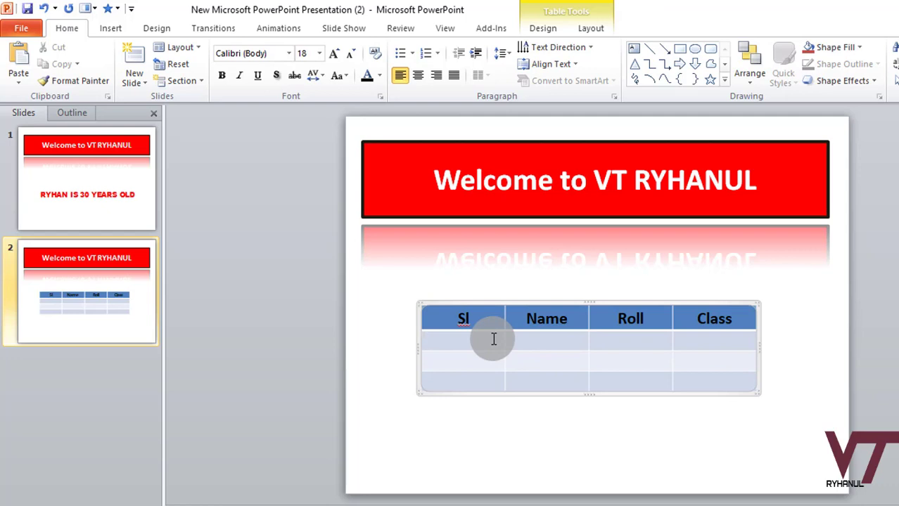
type("1")
Enter the serial, name and roll entries in the table's data rows
left_click(439, 362)
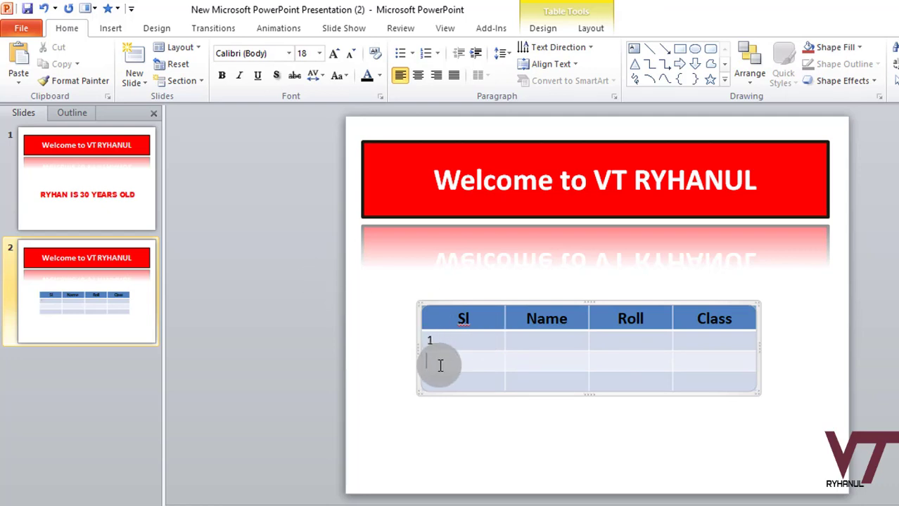
type("2")
type("3")
left_click(552, 339)
type("RYHAN")
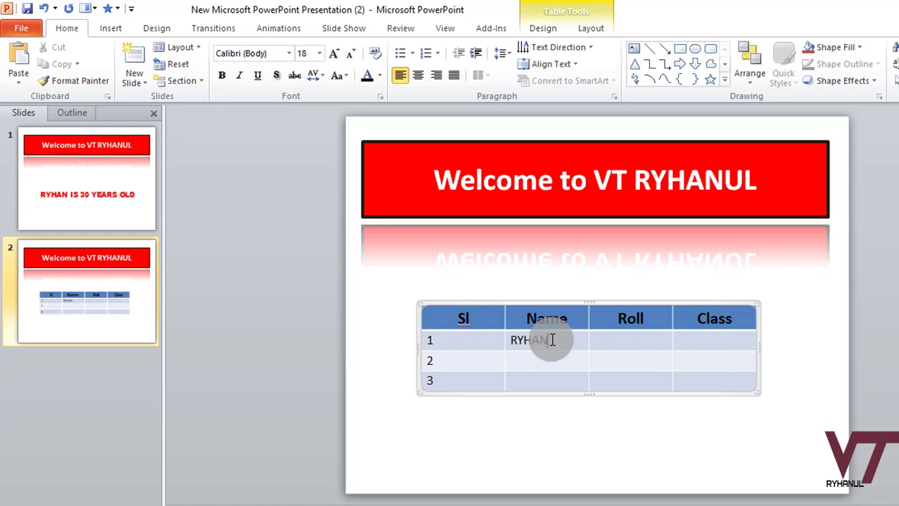
left_click(524, 359)
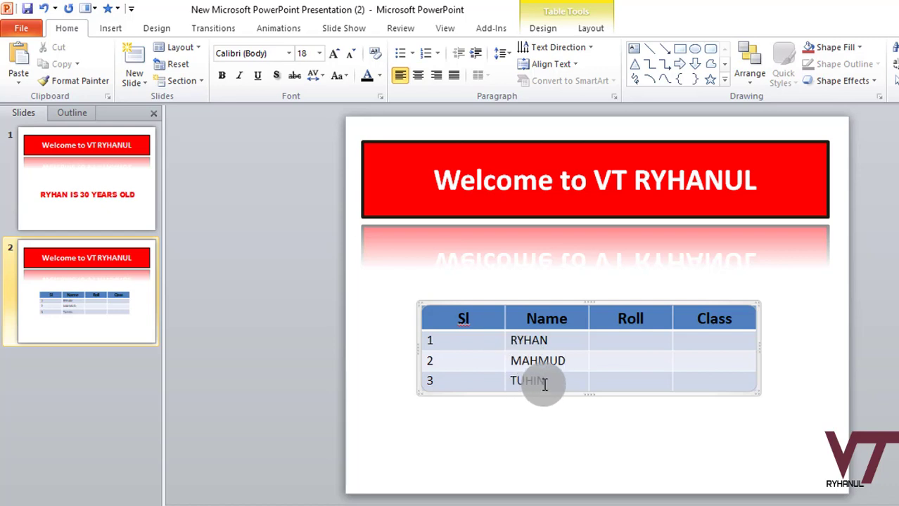
left_click(638, 341)
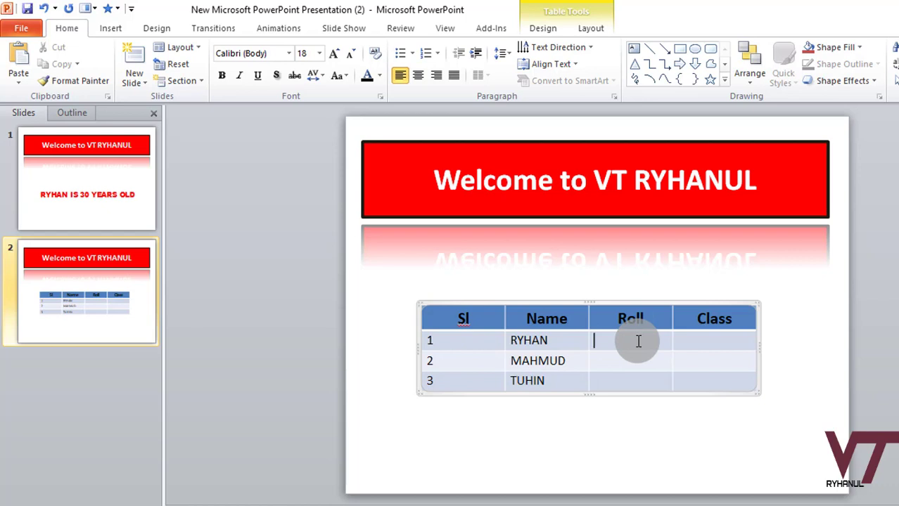
type("12")
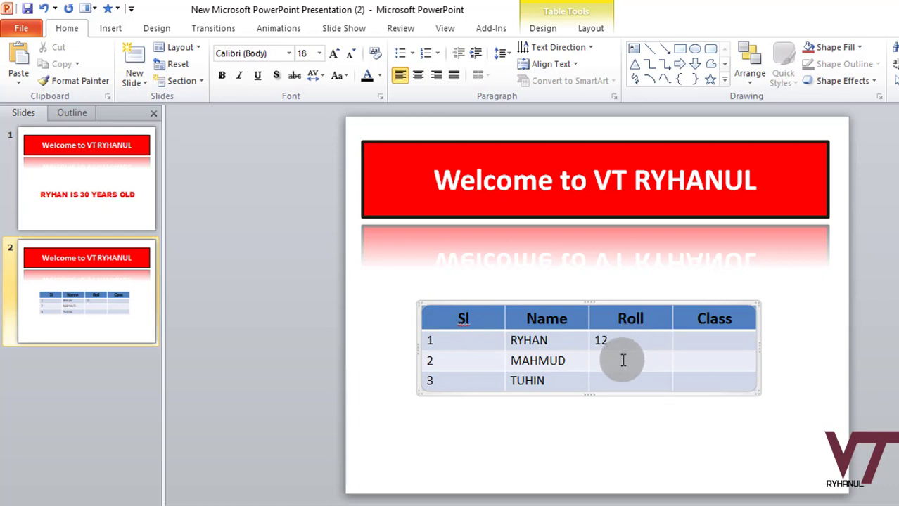
type("5")
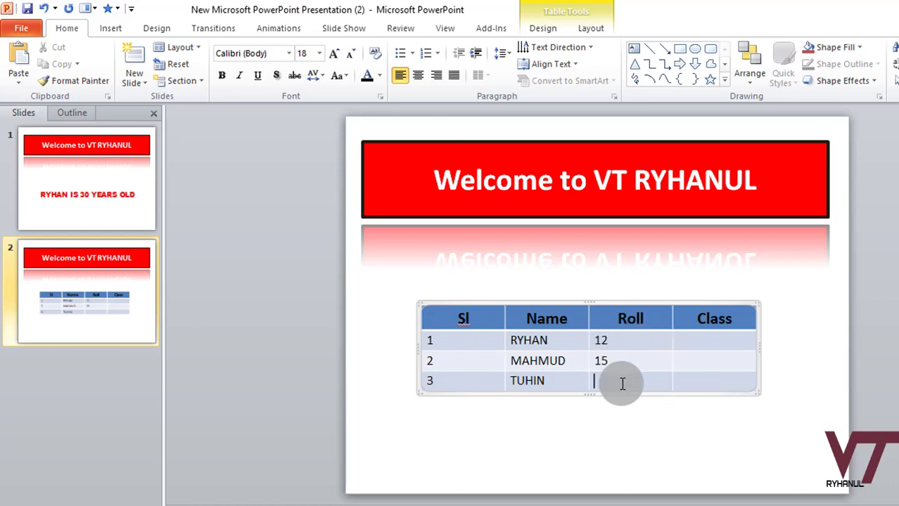
type("16")
Enter the Class values 10, 9 and 7, then click outside the table
left_click(692, 335)
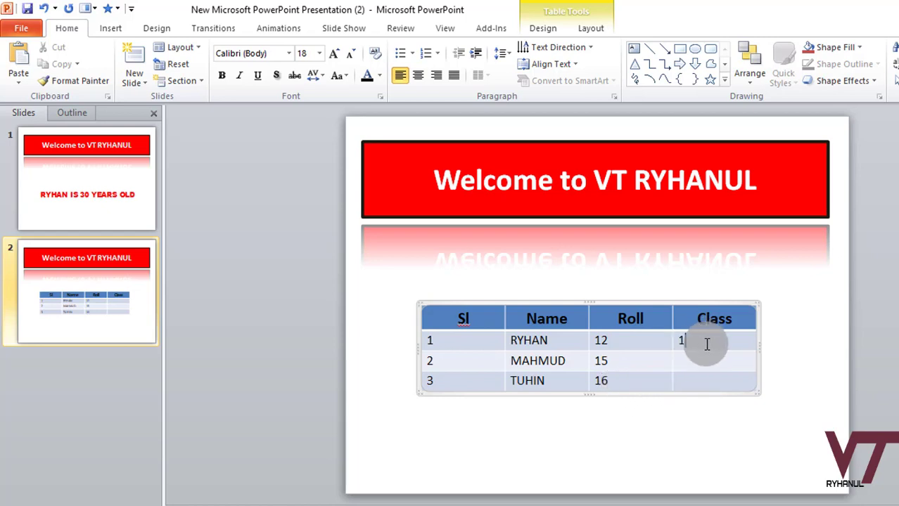
type("0")
type("9")
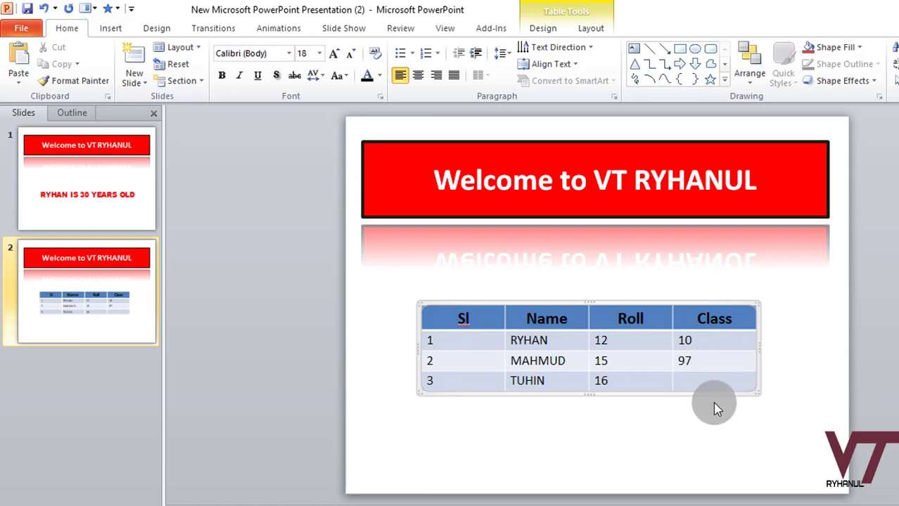
left_click(731, 386)
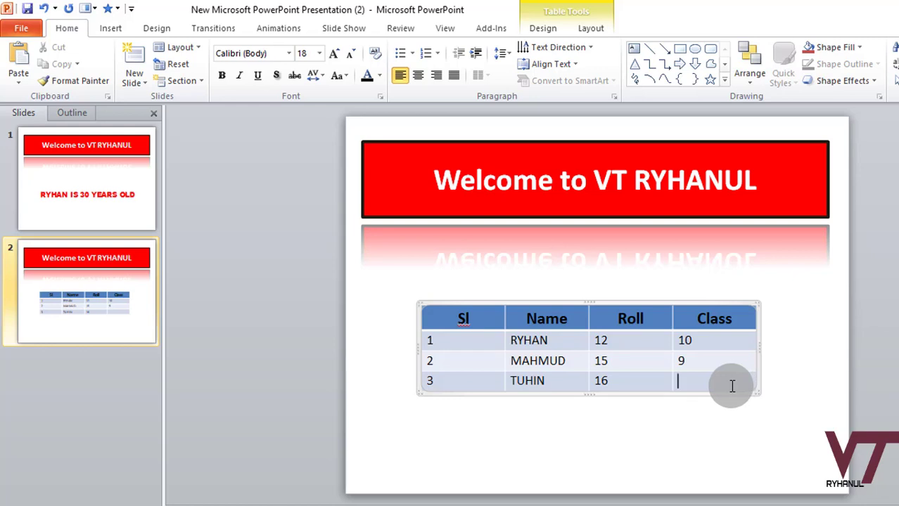
type("7")
left_click(732, 437)
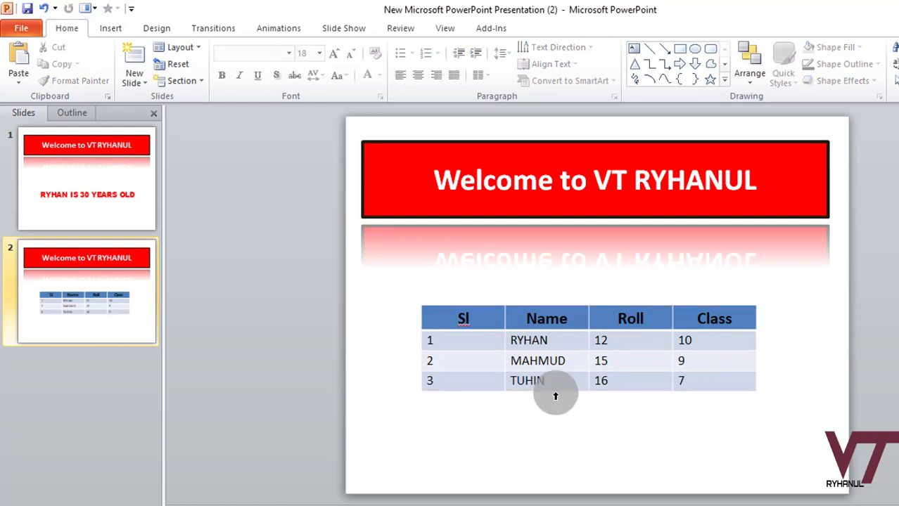
Centre the Roll and Class values, narrow the Sl column, and widen the table across the slide
left_click_drag(614, 343, 713, 386)
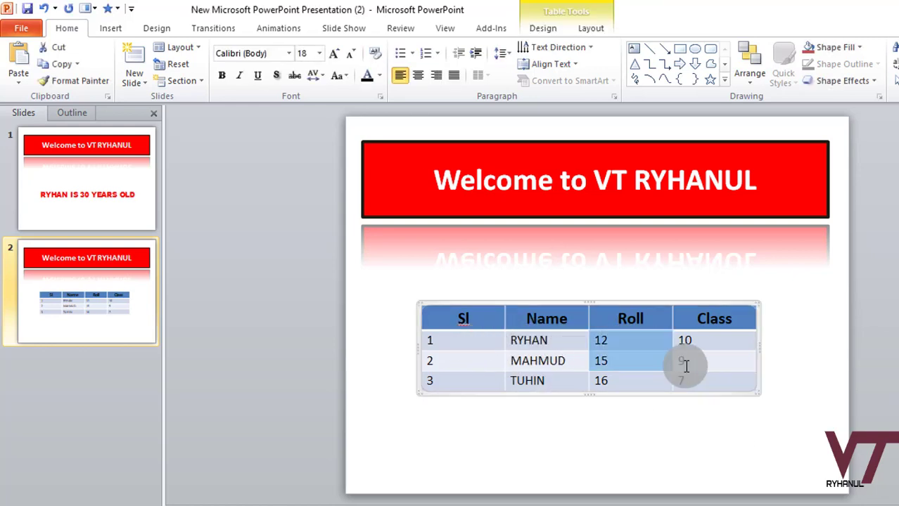
left_click(424, 81)
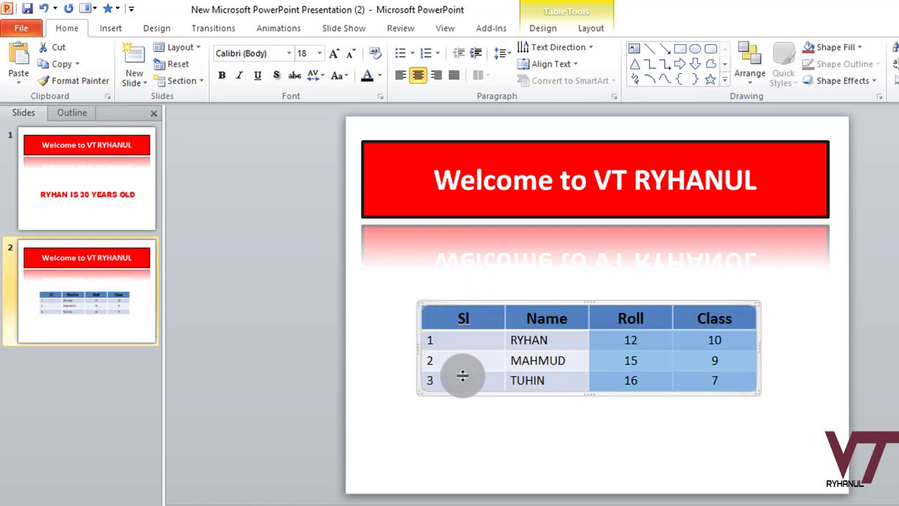
left_click_drag(503, 321, 455, 323)
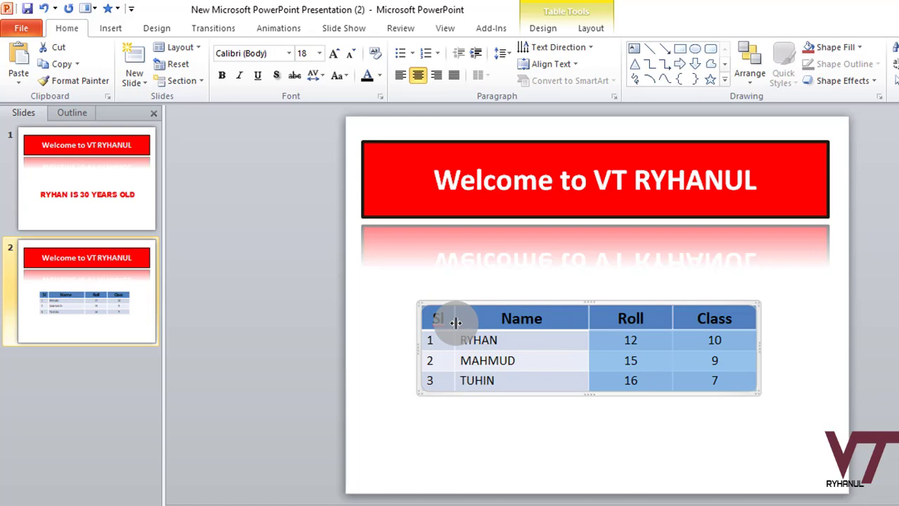
left_click(414, 306)
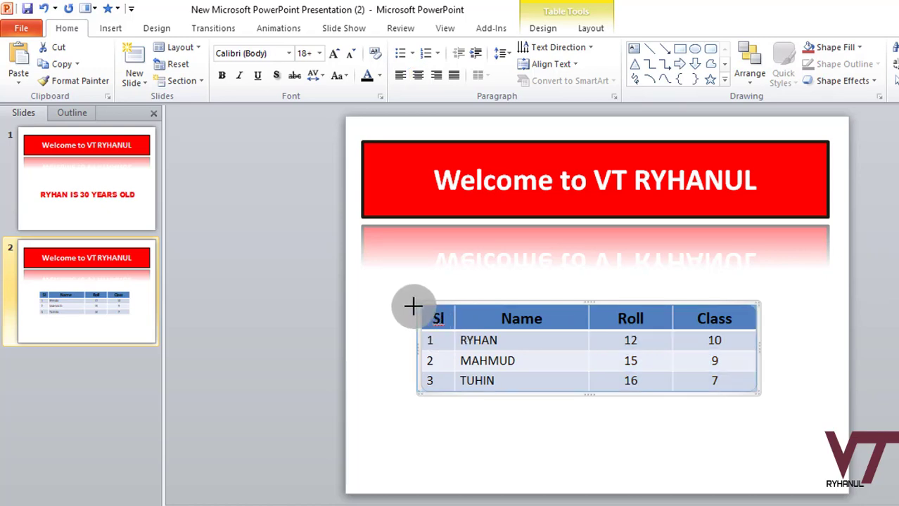
left_click_drag(414, 306, 356, 303)
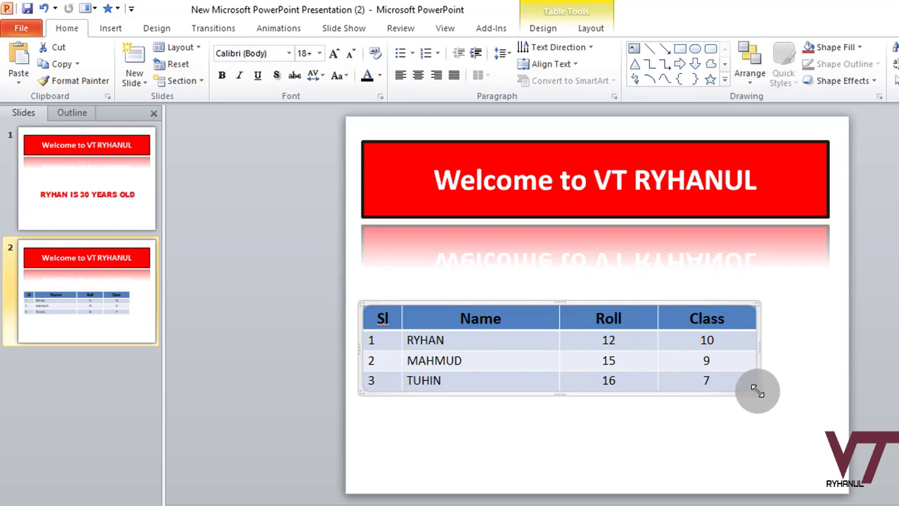
left_click_drag(757, 394, 827, 387)
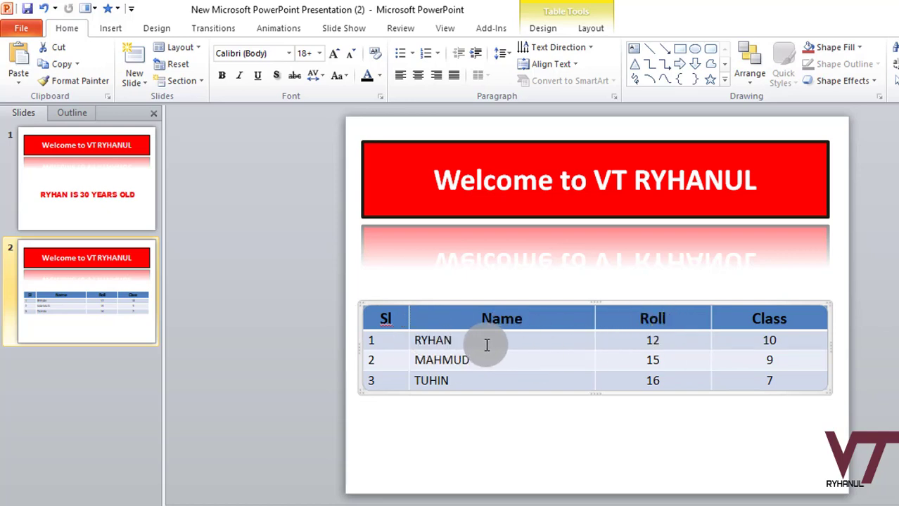
Try centring the Name column, then set the names back to left alignment
left_click_drag(485, 343, 487, 380)
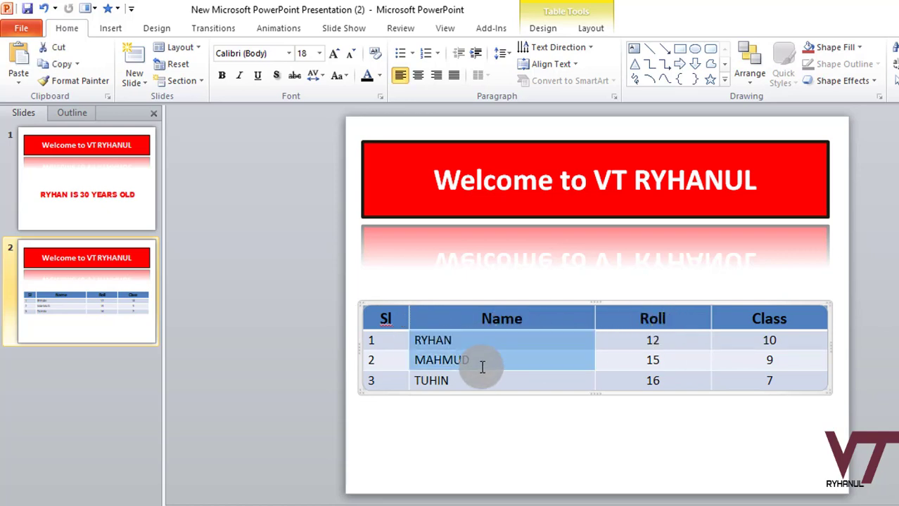
left_click(419, 75)
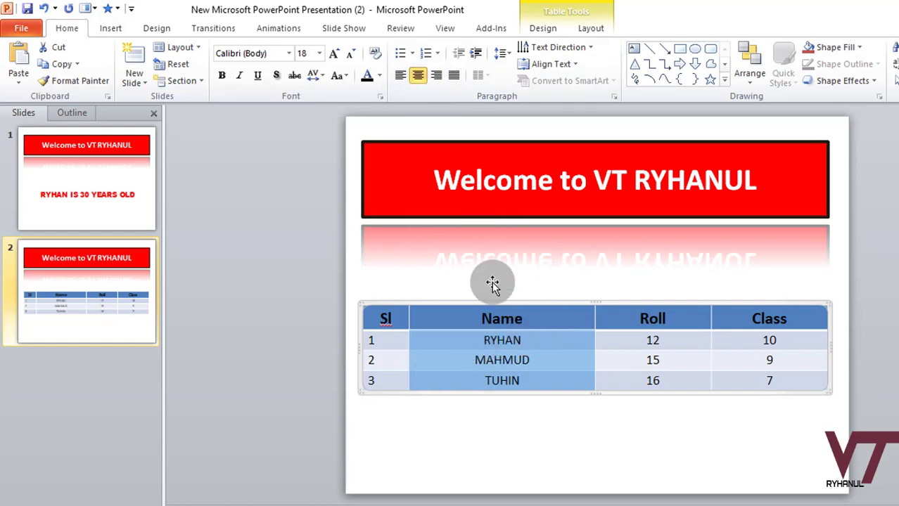
left_click(400, 75)
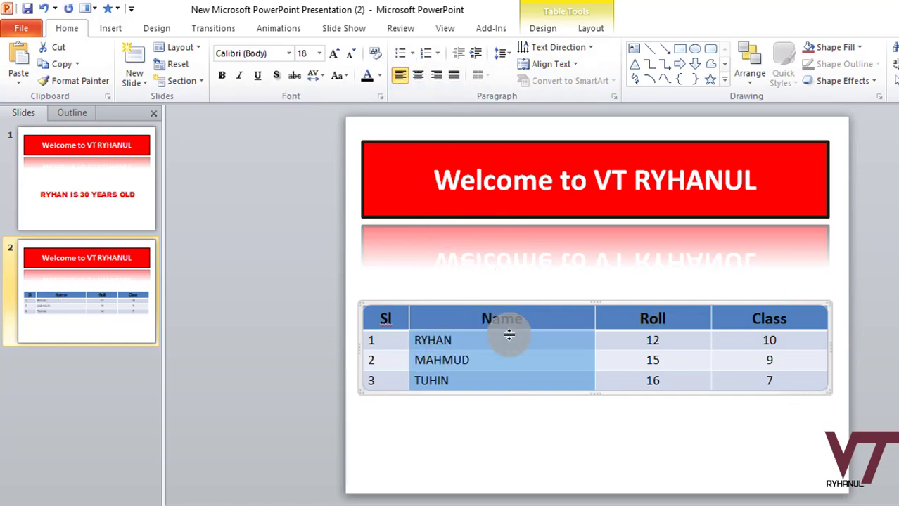
left_click(547, 419)
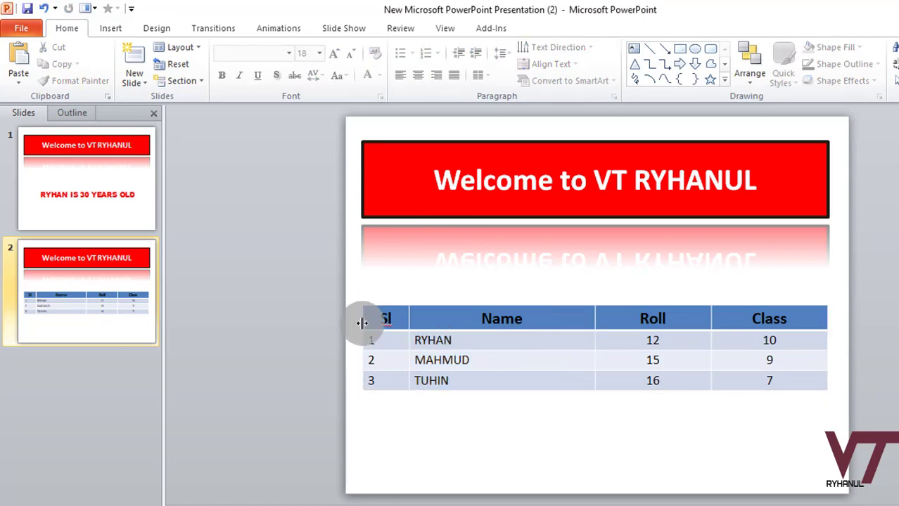
left_click(104, 29)
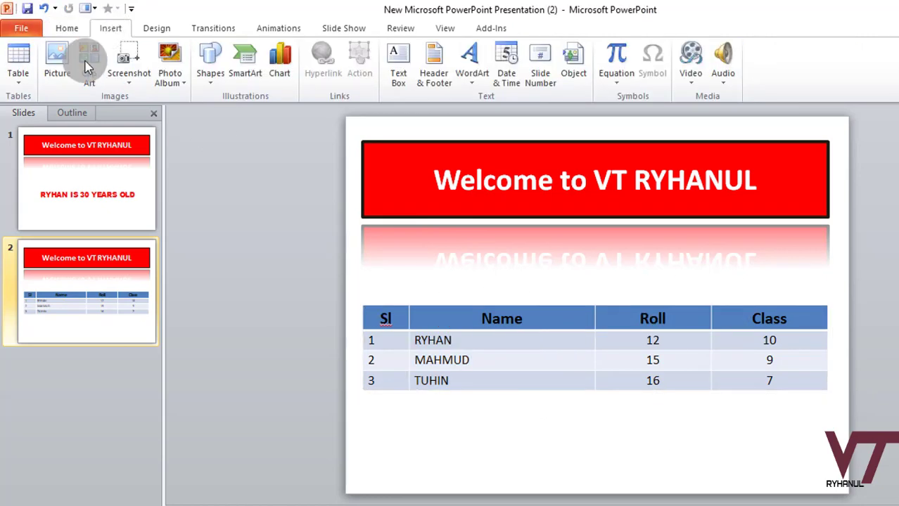
left_click(17, 79)
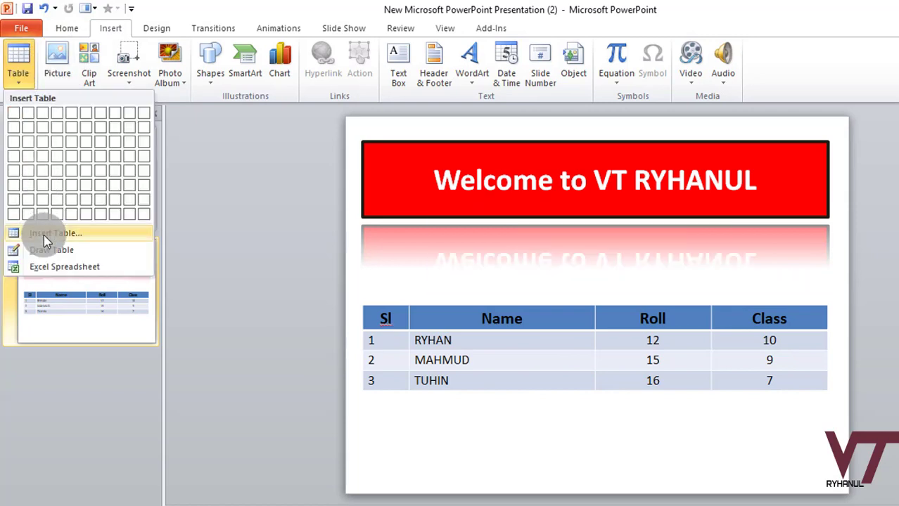
left_click(54, 251)
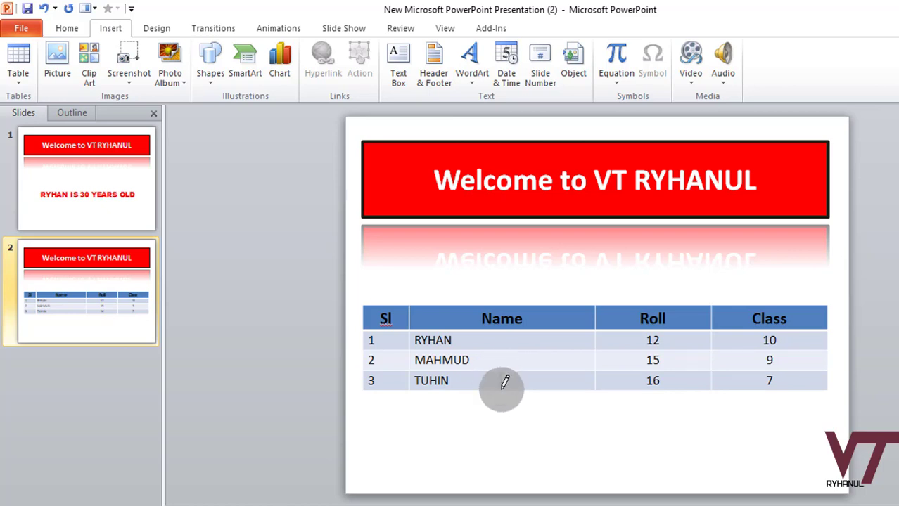
left_click_drag(504, 382, 510, 391)
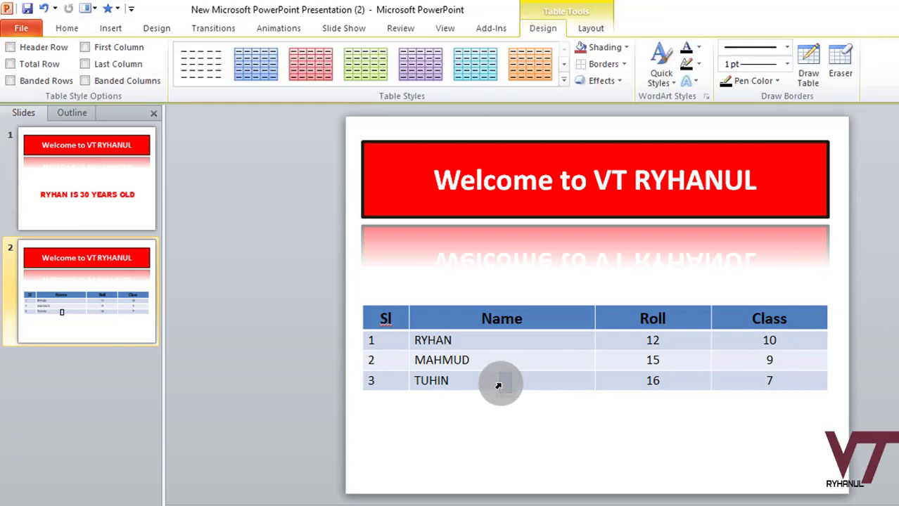
left_click(492, 385)
mouse_move(494, 369)
left_mouse_down()
mouse_move(520, 394)
mouse_move(536, 366)
left_mouse_up()
left_click(535, 419)
left_click(497, 367)
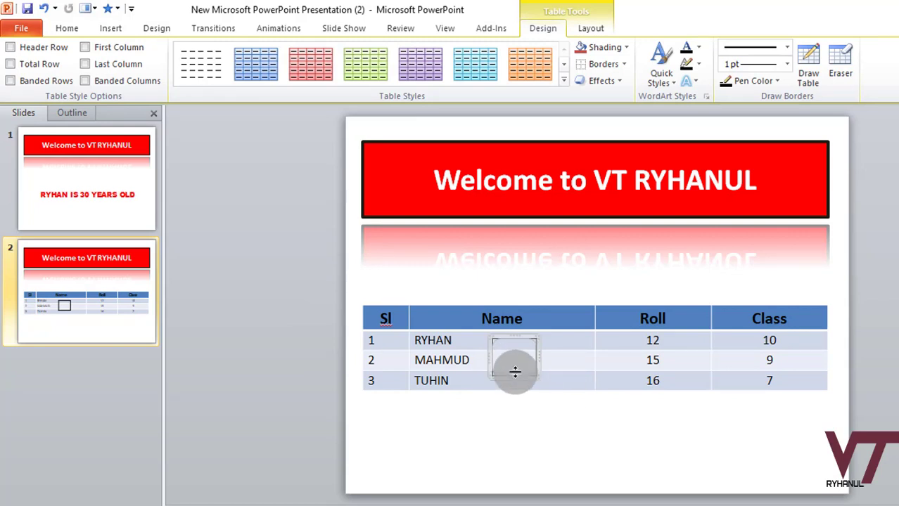
key("ctrl+z")
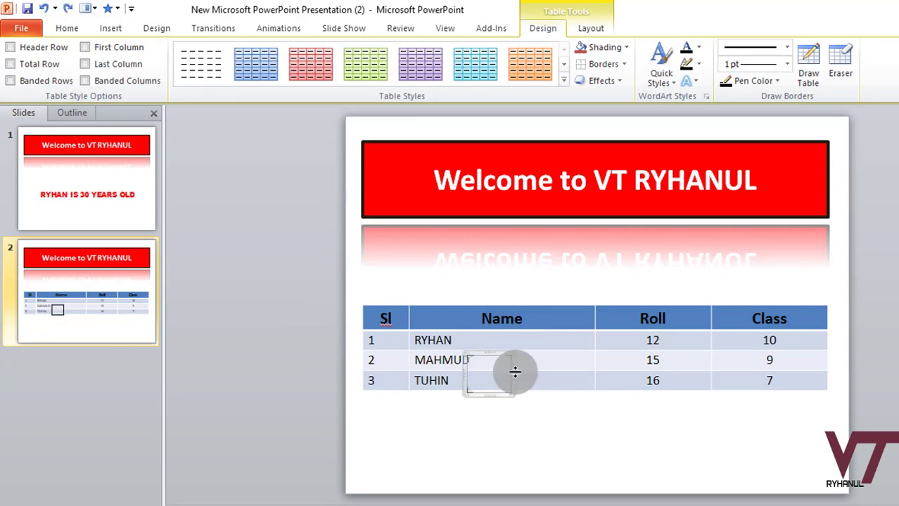
left_click_drag(515, 372, 514, 372)
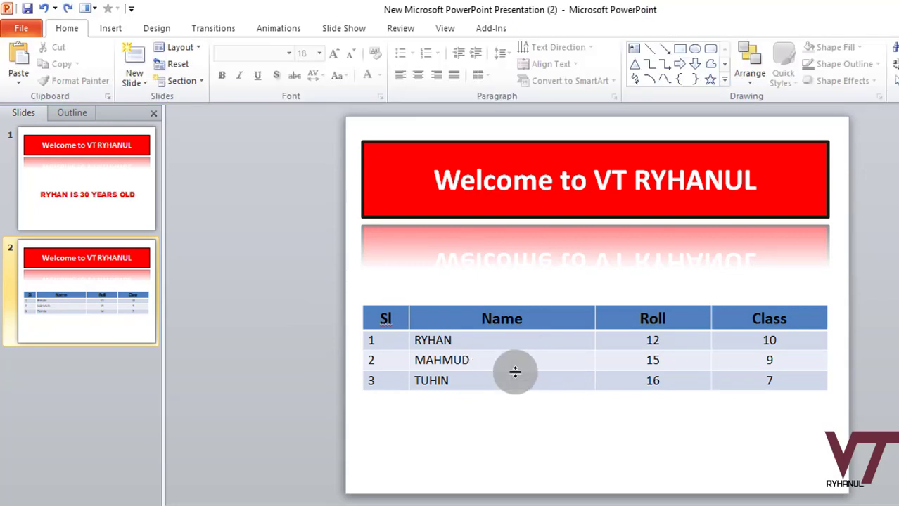
left_click(111, 28)
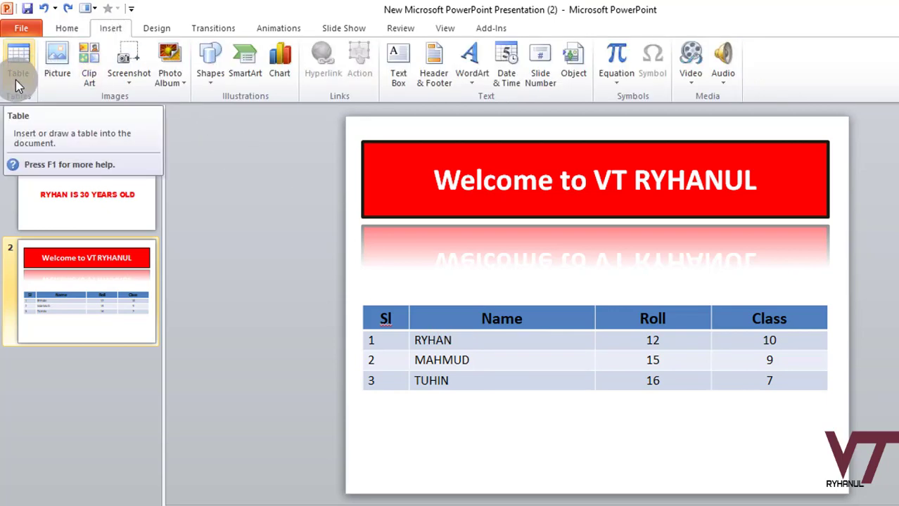
left_click(198, 274)
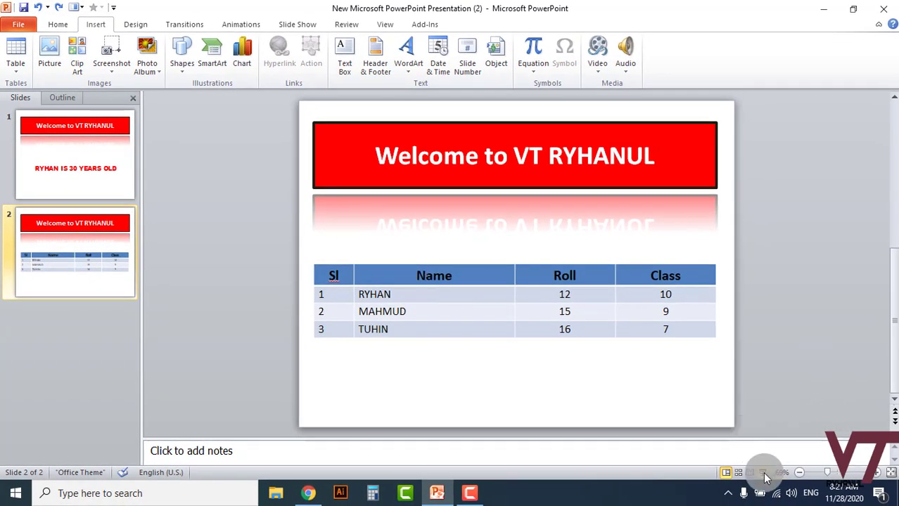
left_click(762, 472)
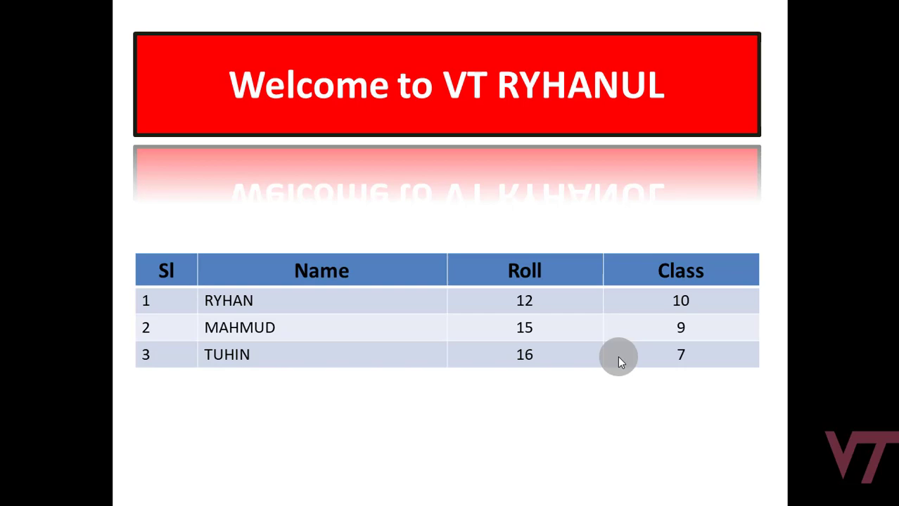
key("Escape")
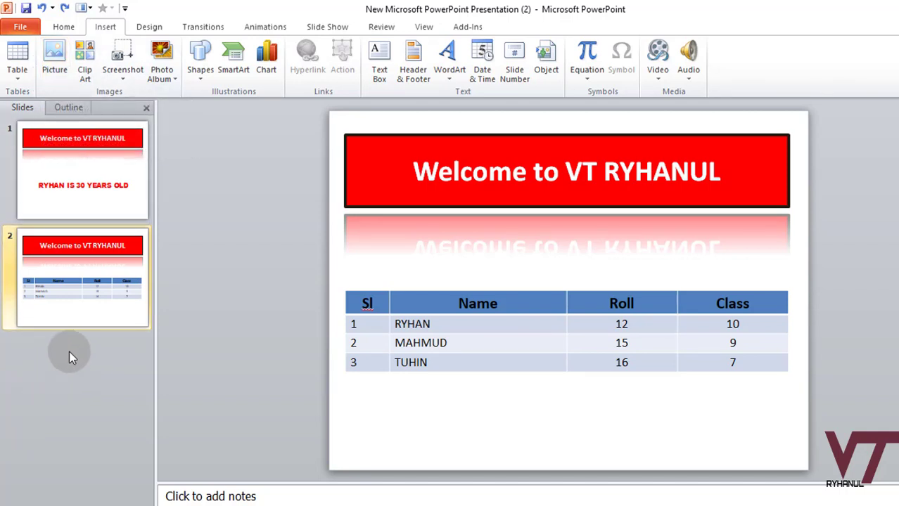
Duplicate slide 2 to create a new slide 3
right_click(77, 386)
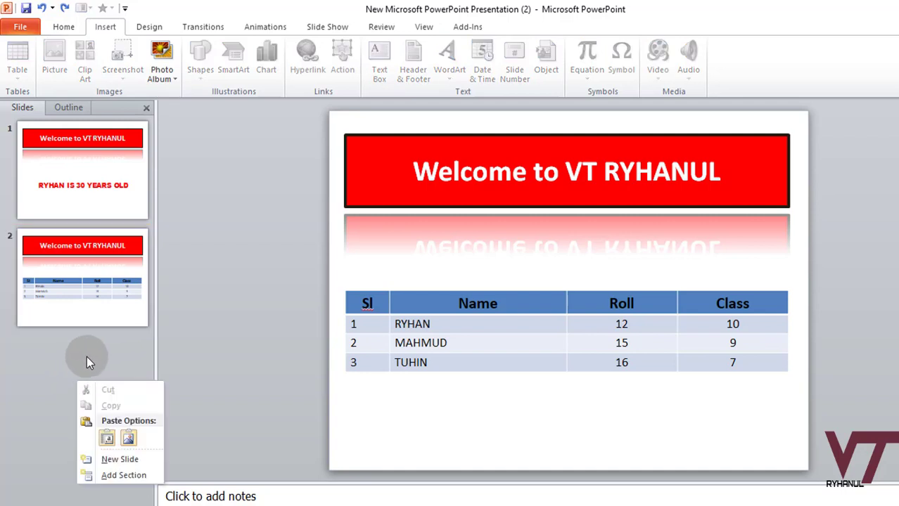
left_click(111, 461)
left_click(81, 248)
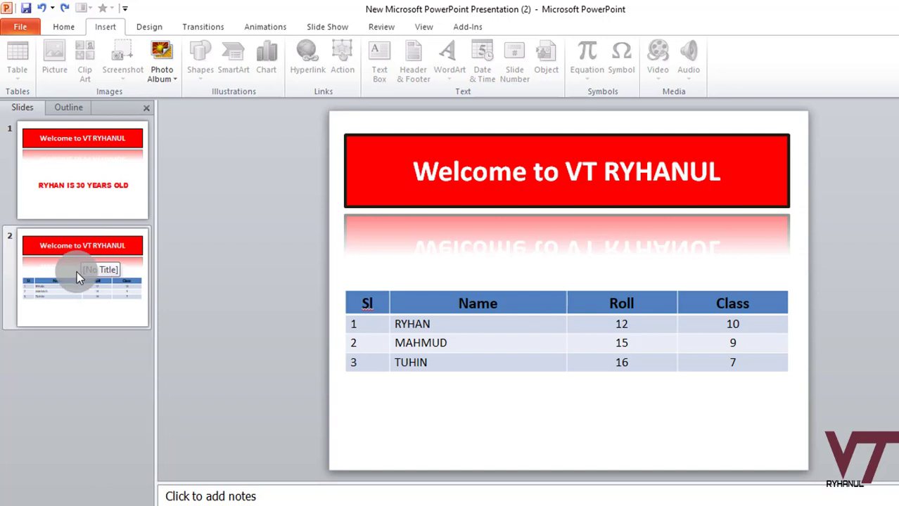
left_click(65, 277)
right_click(64, 277)
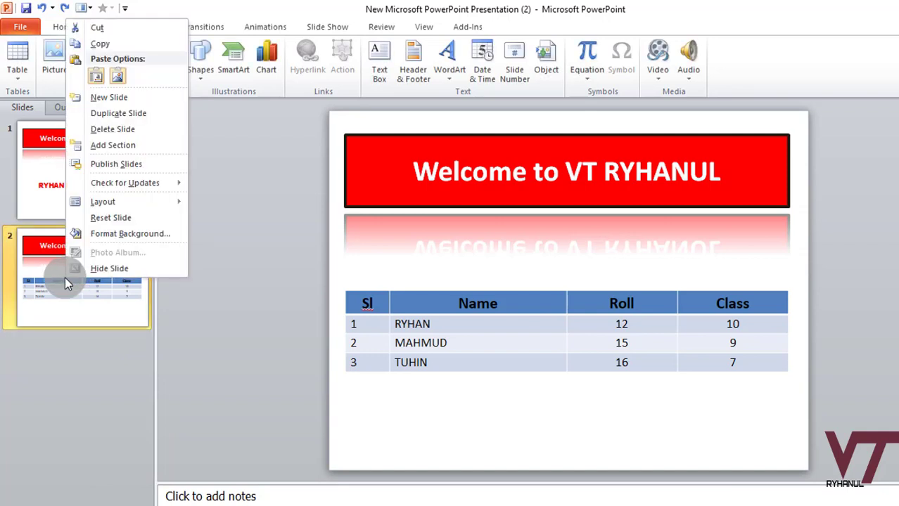
left_click(146, 125)
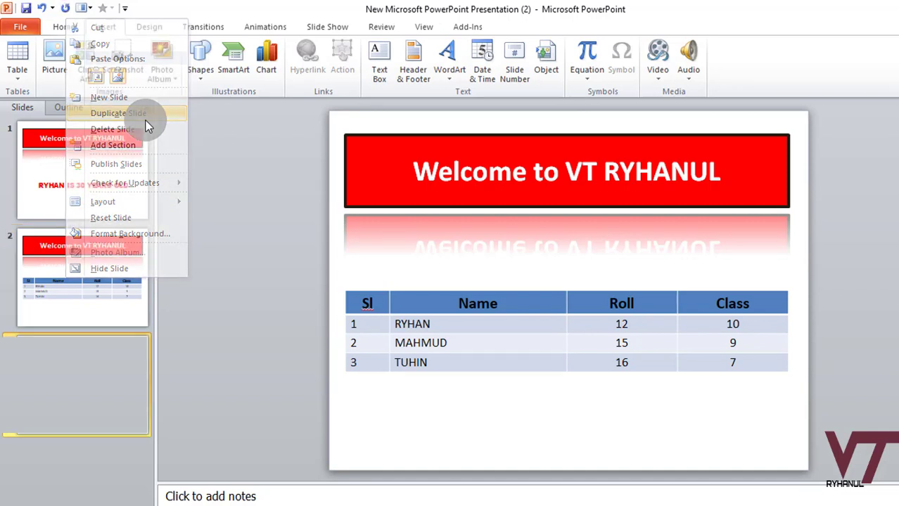
Show slide 3 in the main view and select its student table
left_click(71, 346)
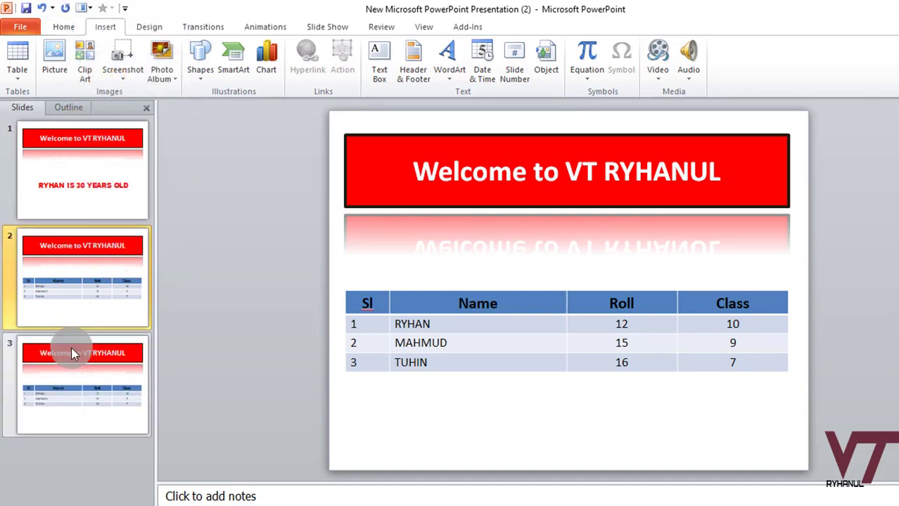
left_click(76, 279)
left_click(56, 387)
left_click(79, 294)
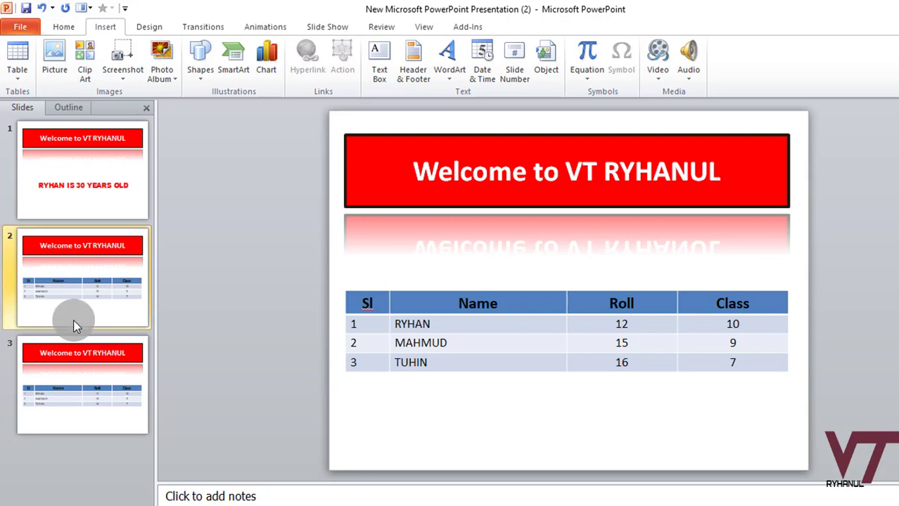
left_click(83, 357)
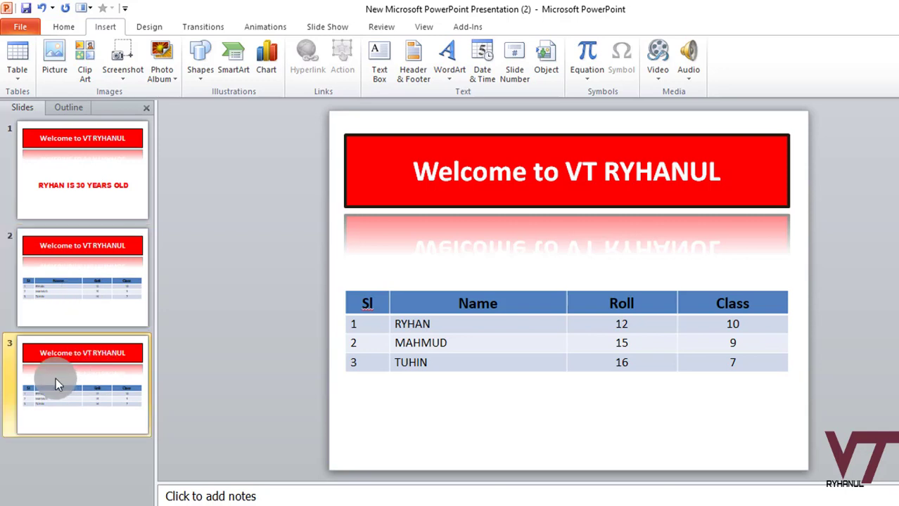
left_click(377, 329)
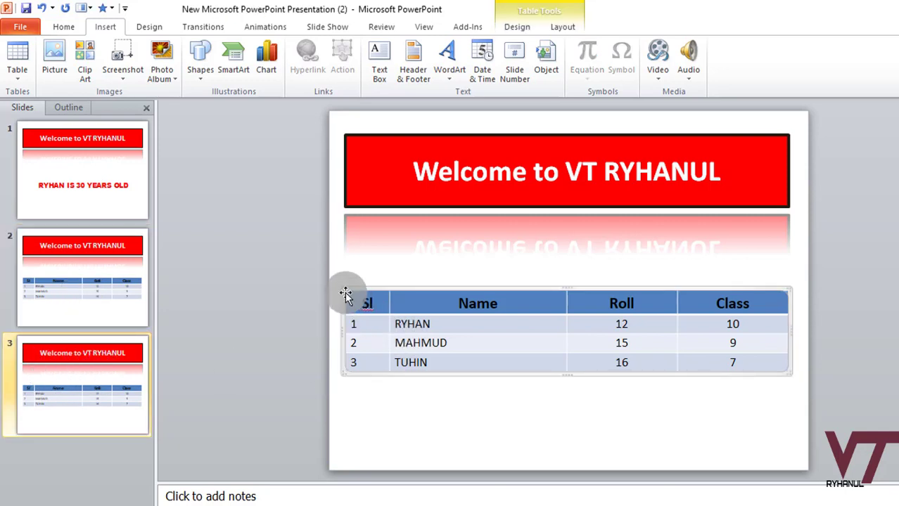
Delete the student table from slide 3 and compare it with slides 1 and 2
key("Delete")
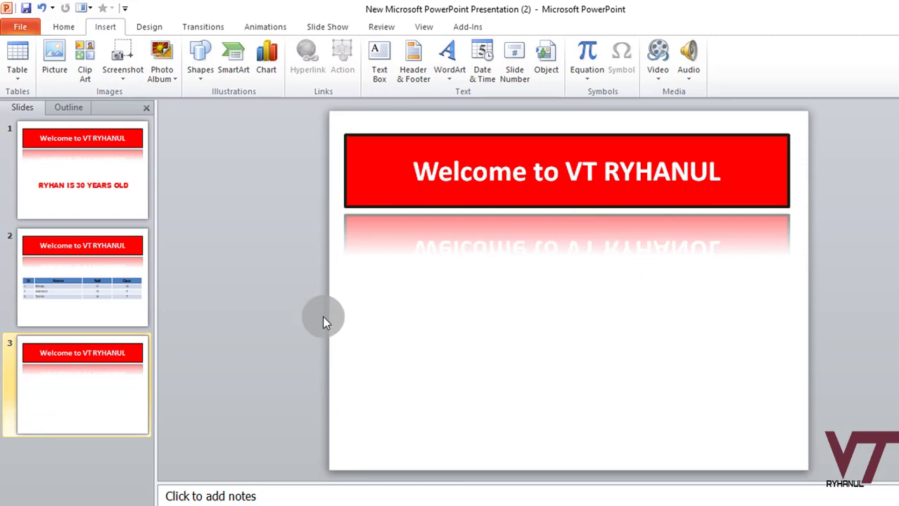
left_click(79, 165)
left_click(52, 268)
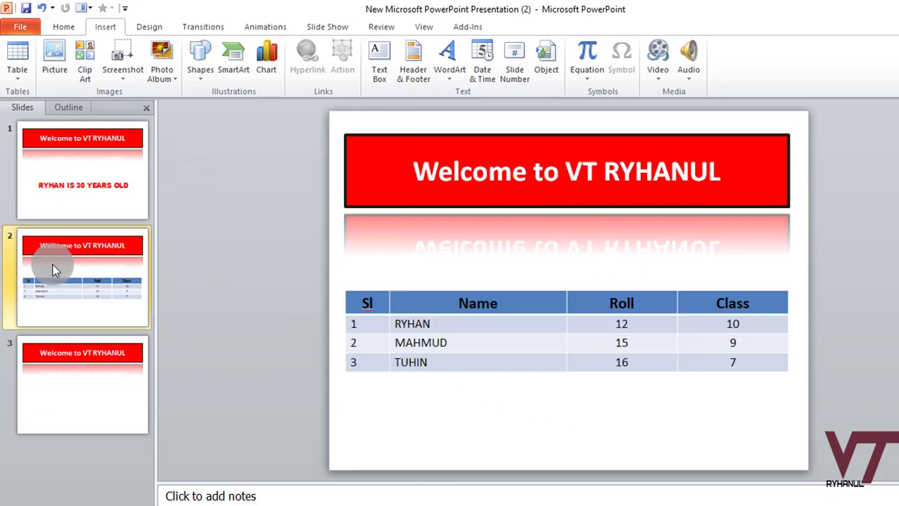
left_click(40, 355)
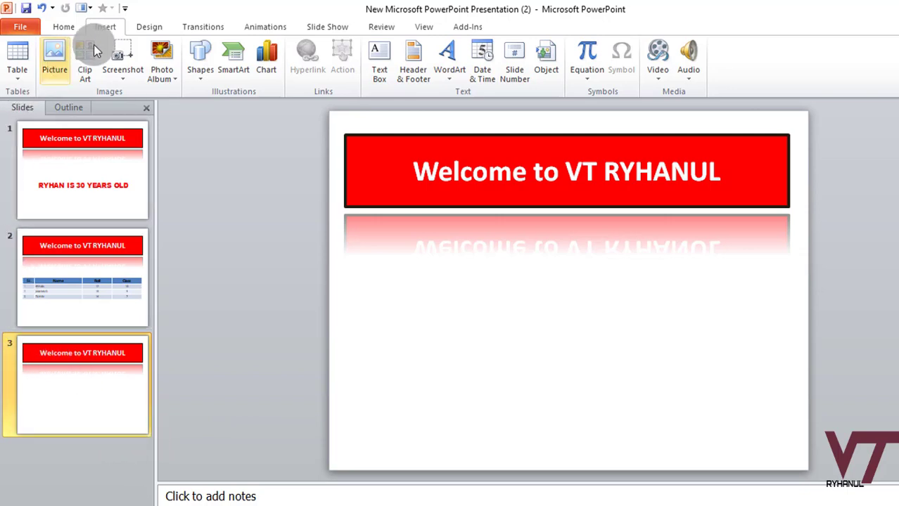
Insert the round VT RYHANUL logo image from the Desktop onto slide 3
left_click(60, 68)
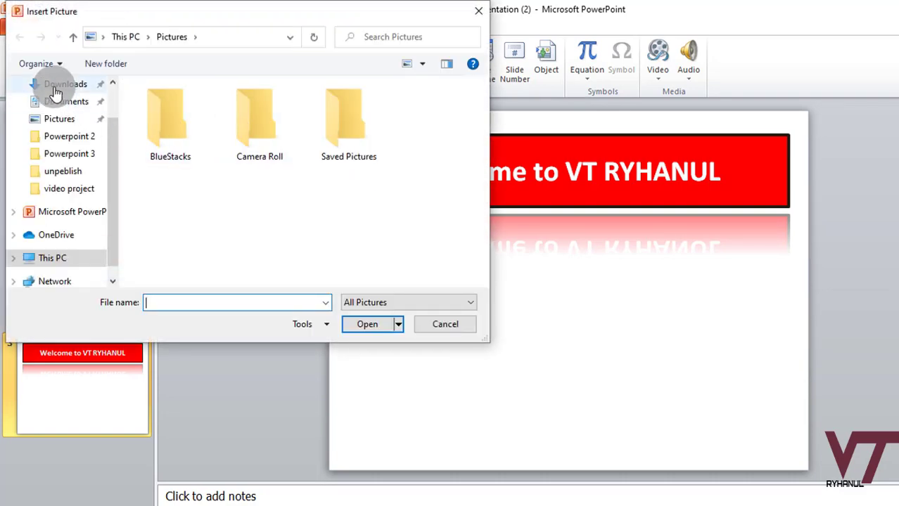
scroll(60, 95, "up", 2)
left_click(62, 114)
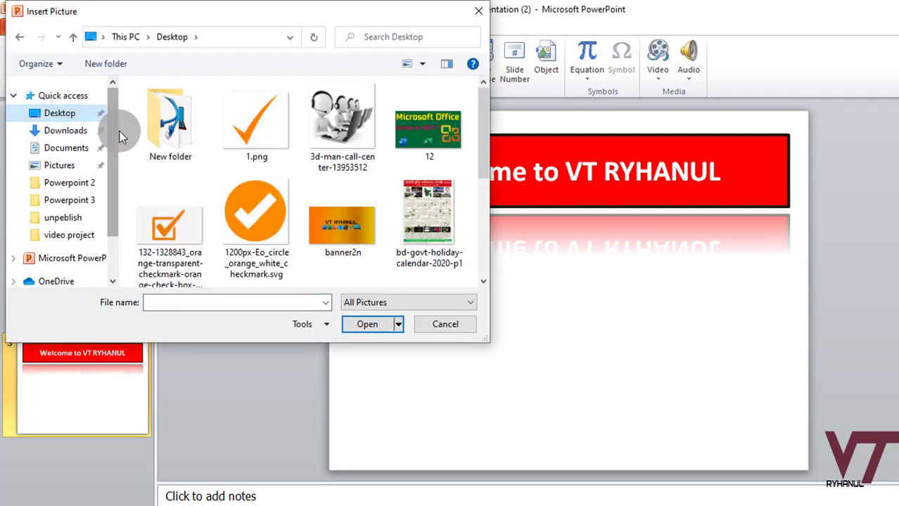
left_click_drag(115, 132, 116, 147)
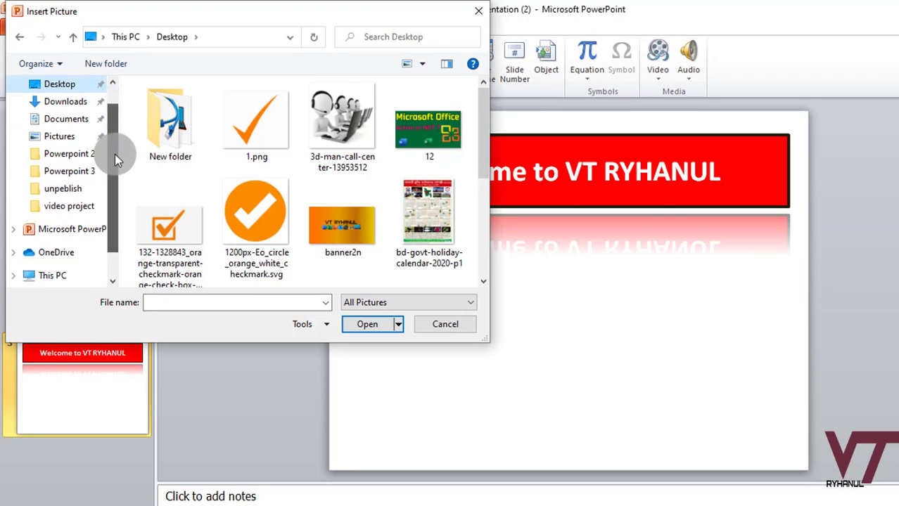
scroll(84, 148, "down", 1)
scroll(341, 175, "down", 2)
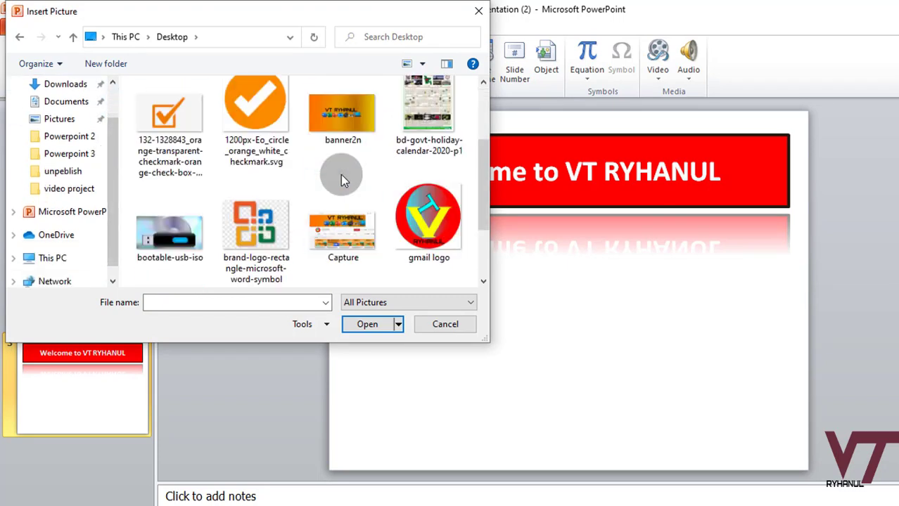
left_click(413, 222)
left_click(371, 325)
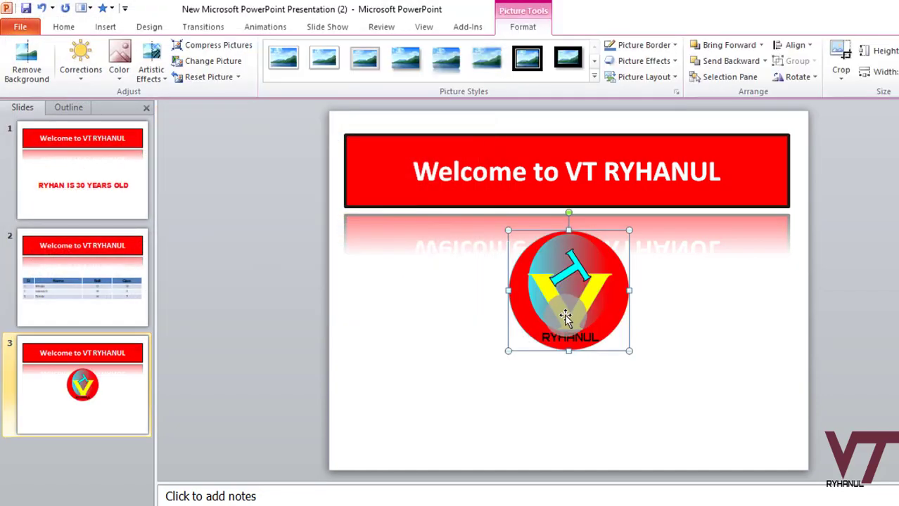
Move the logo lower and drag its corners to enlarge it below the banner
left_click_drag(567, 315, 564, 367)
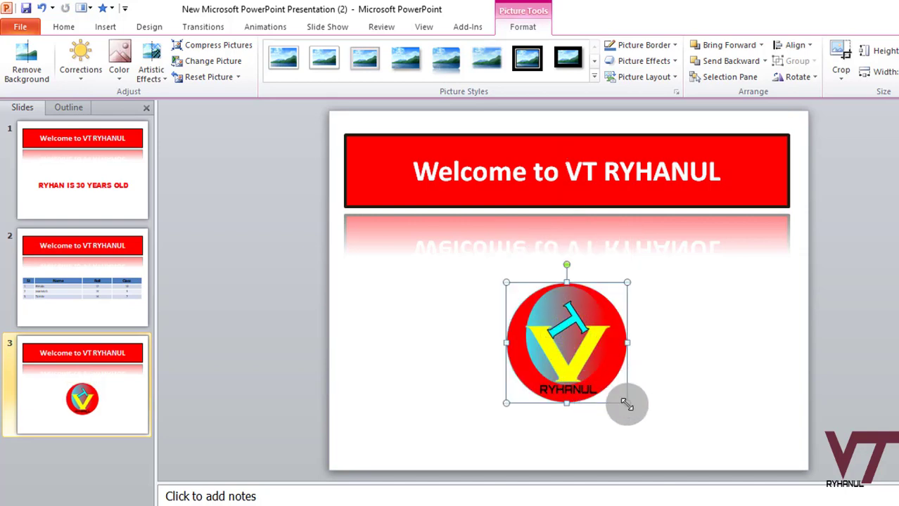
left_click_drag(626, 403, 676, 453)
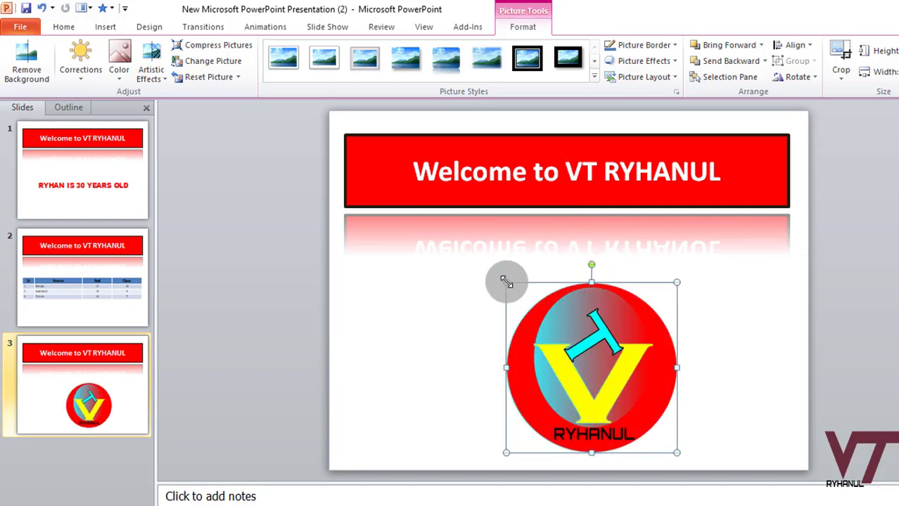
mouse_move(506, 282)
left_mouse_down()
mouse_move(545, 322)
mouse_move(472, 299)
left_mouse_up()
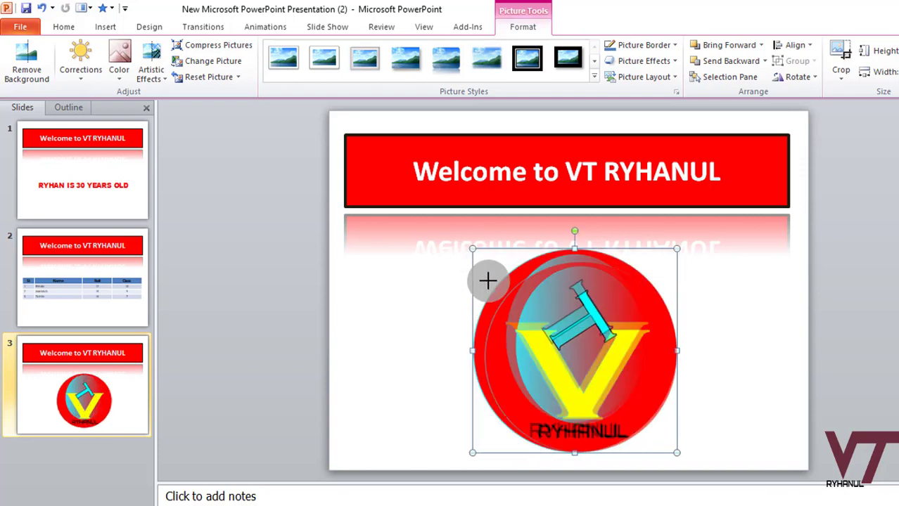
left_click_drag(473, 249, 492, 268)
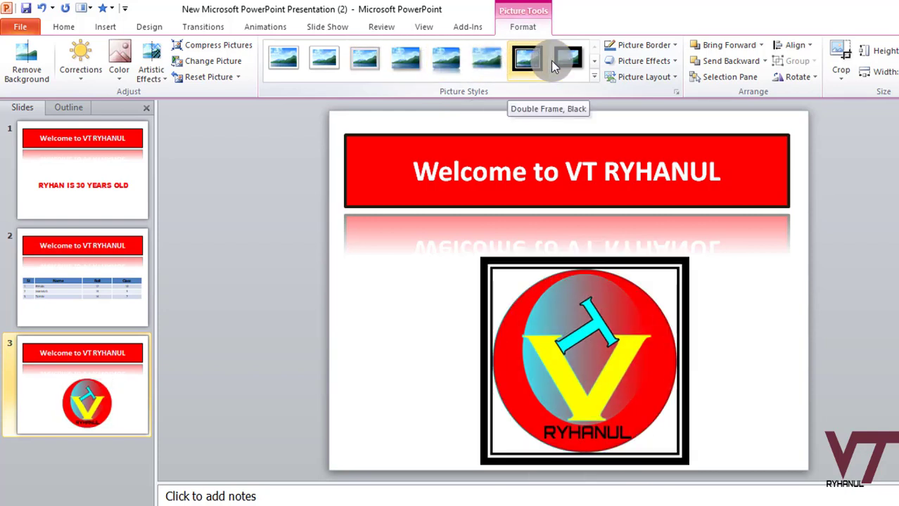
Apply a soft-shadow style from the Picture Styles gallery to the logo
left_click(594, 77)
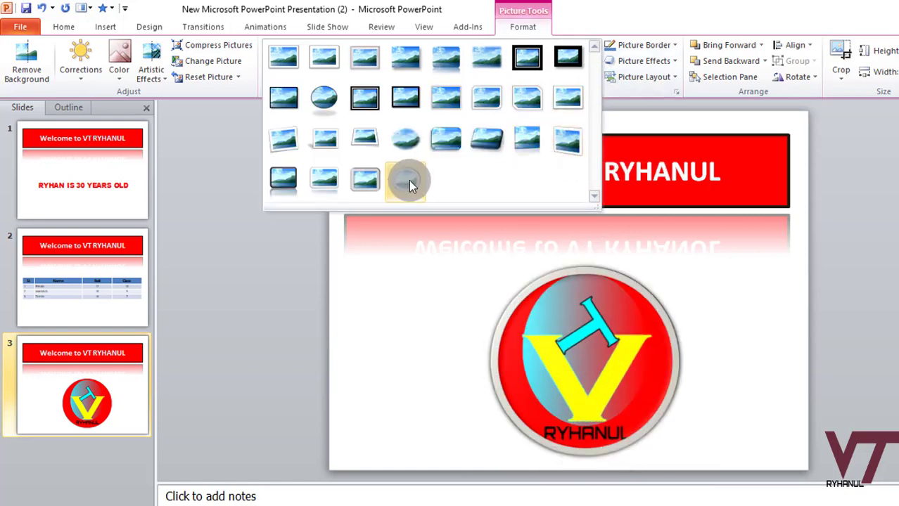
left_click(428, 373)
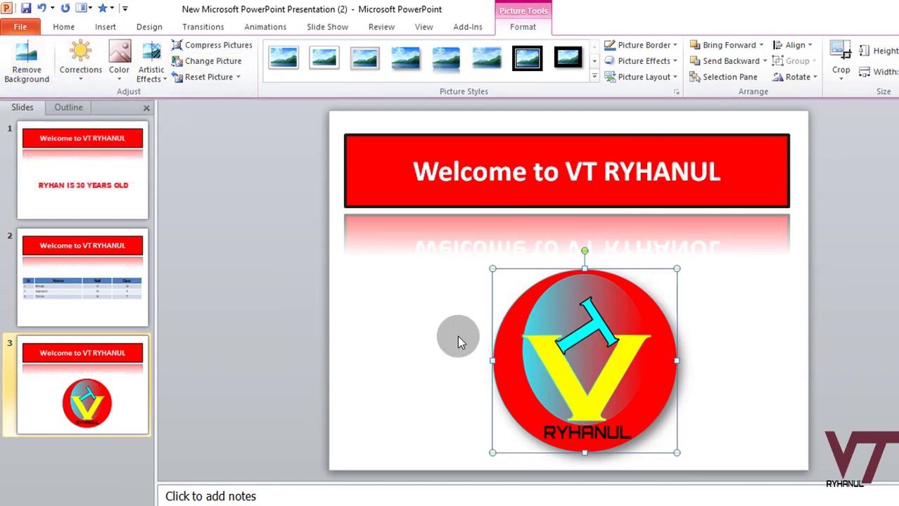
left_click(119, 67)
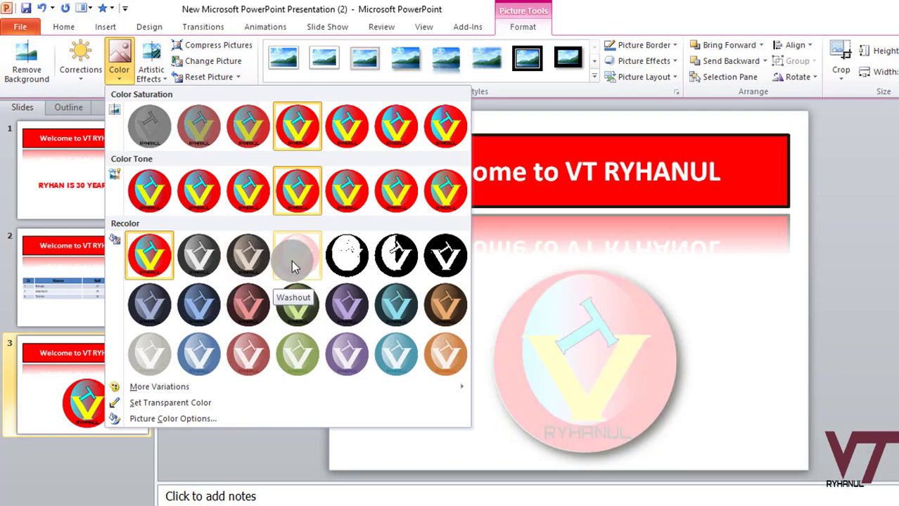
Recolour the logo Purple, Accent color 4 Dark and nudge it slightly up-left
left_click(346, 315)
left_click(729, 371)
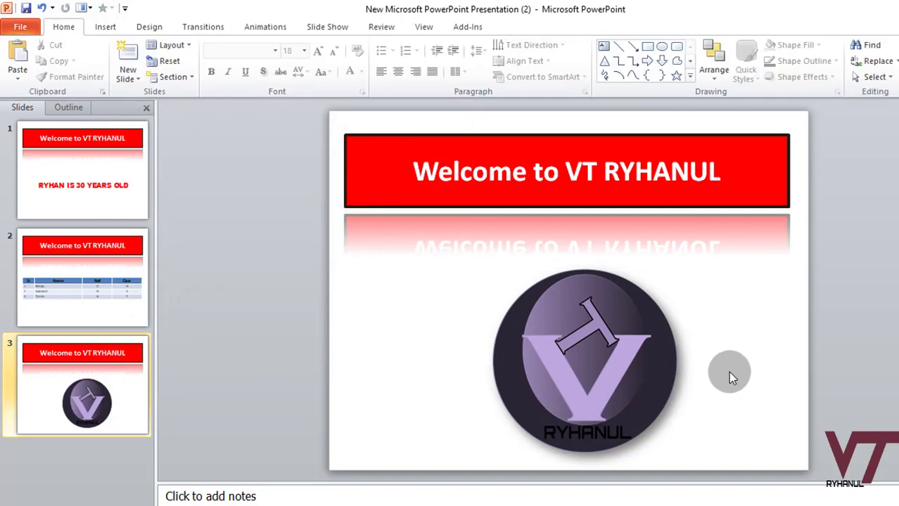
left_click_drag(666, 394, 645, 381)
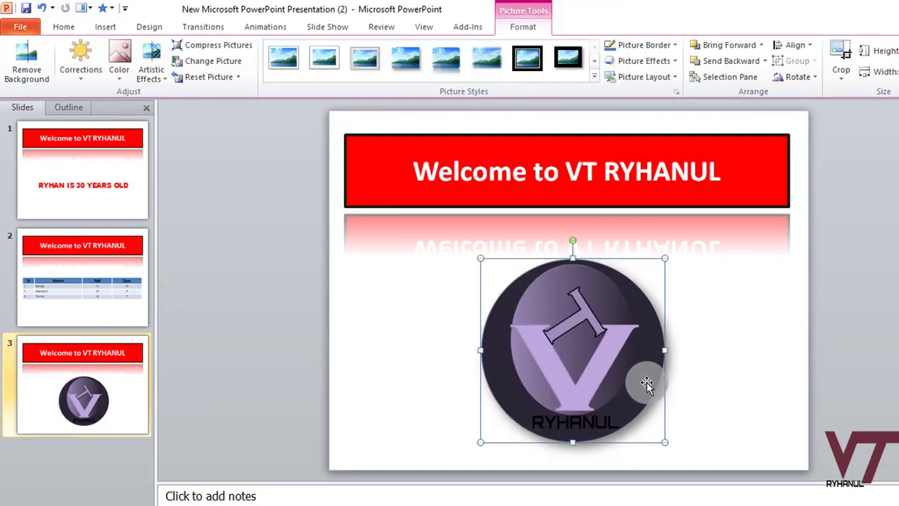
left_click(700, 386)
double_click(592, 373)
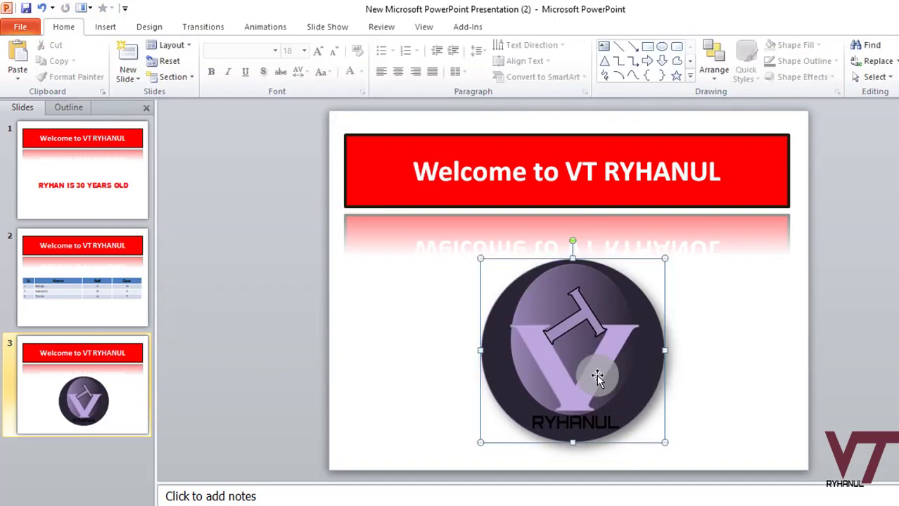
left_click(120, 74)
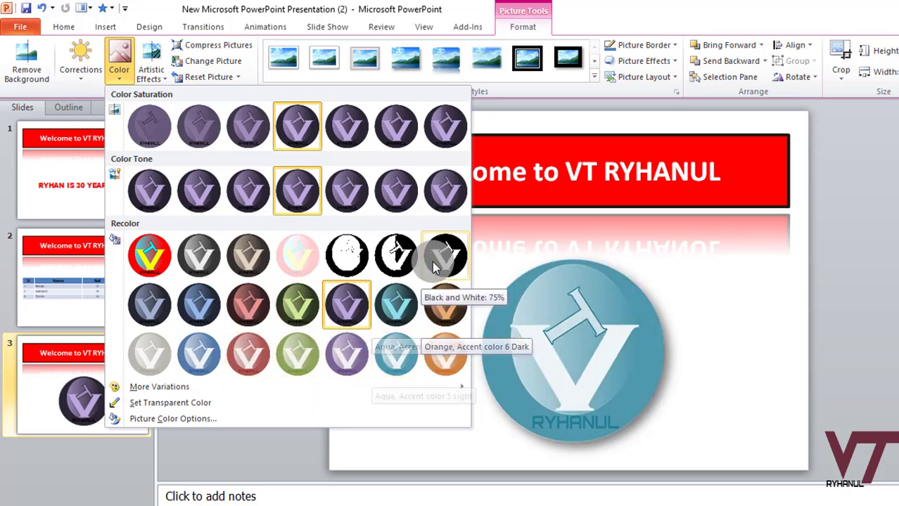
left_click(164, 79)
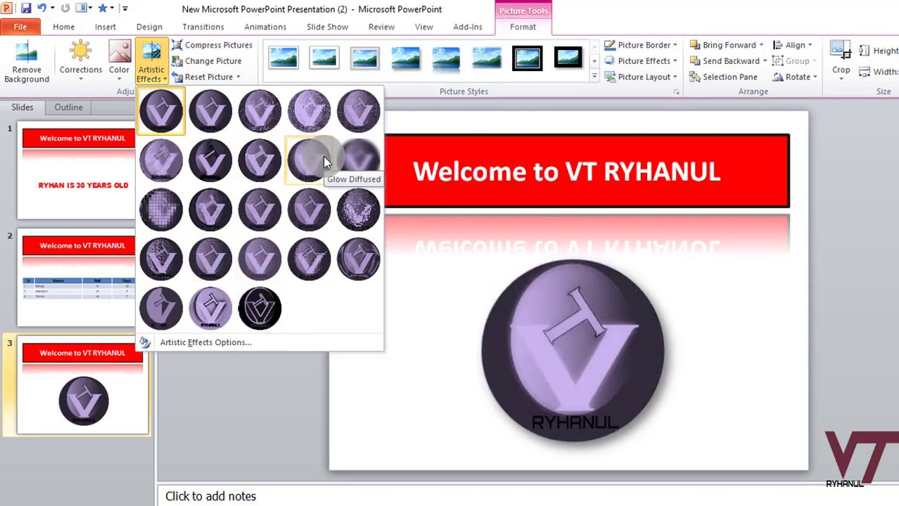
Close the Artistic Effects gallery without applying any effect
left_click(398, 270)
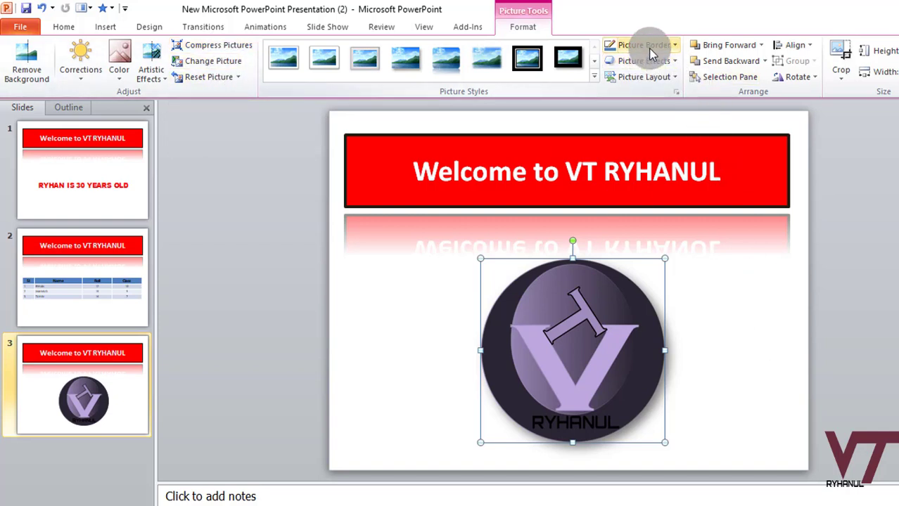
Give the logo a red Picture Border outline
left_click(677, 46)
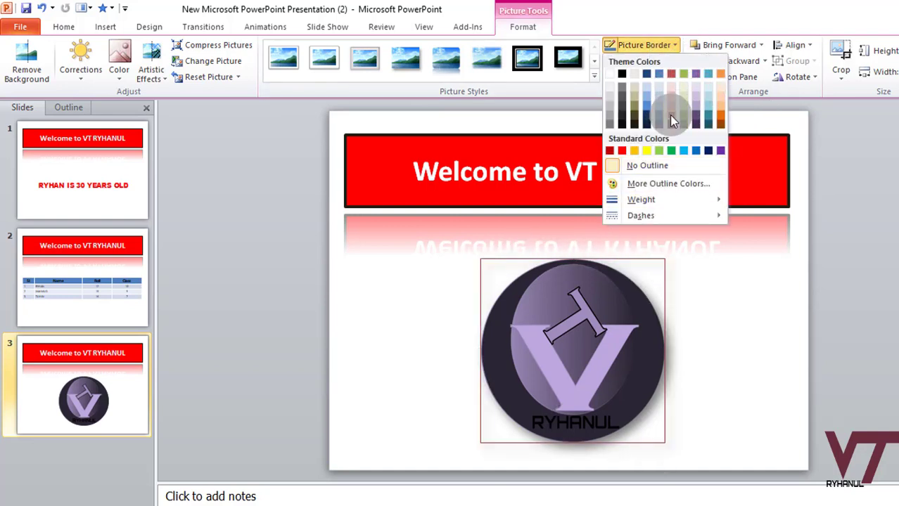
left_click(622, 154)
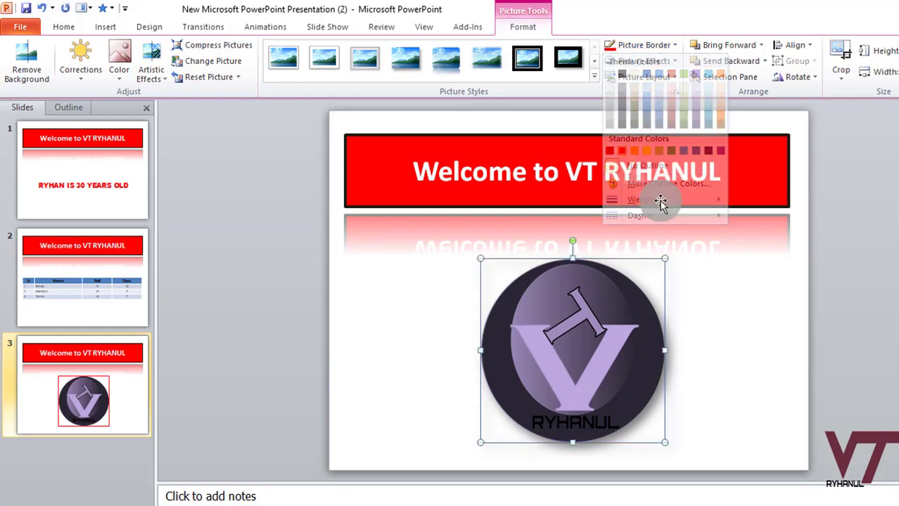
left_click(708, 306)
left_click(592, 332)
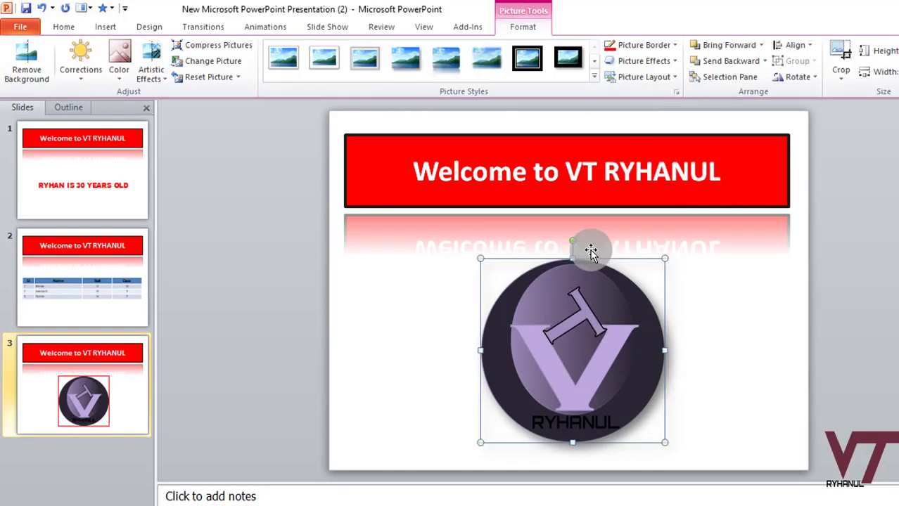
Preview the preset picture effects for the logo without applying one
left_click(676, 62)
mouse_move(648, 87)
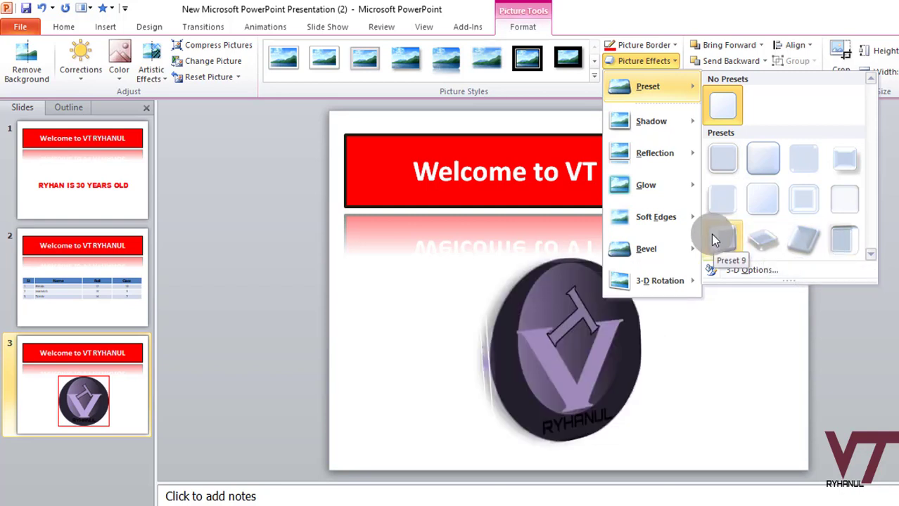
left_click(746, 310)
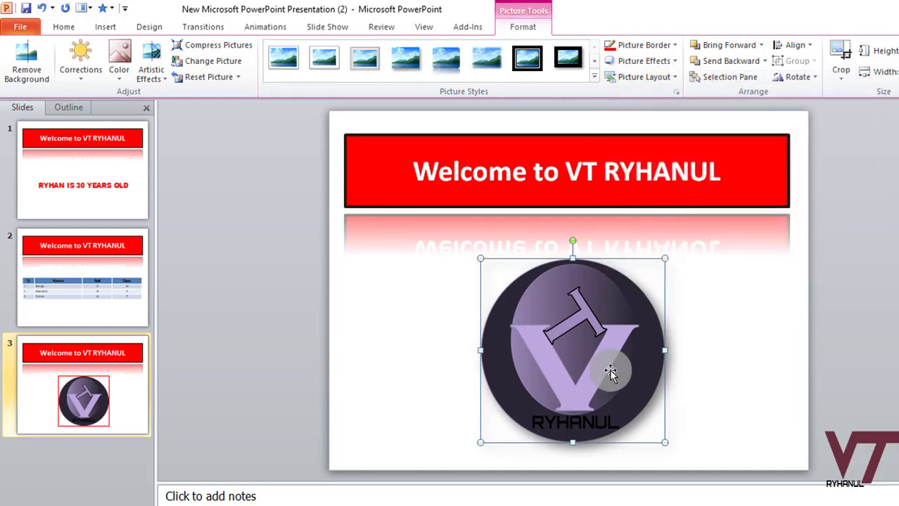
left_click(675, 79)
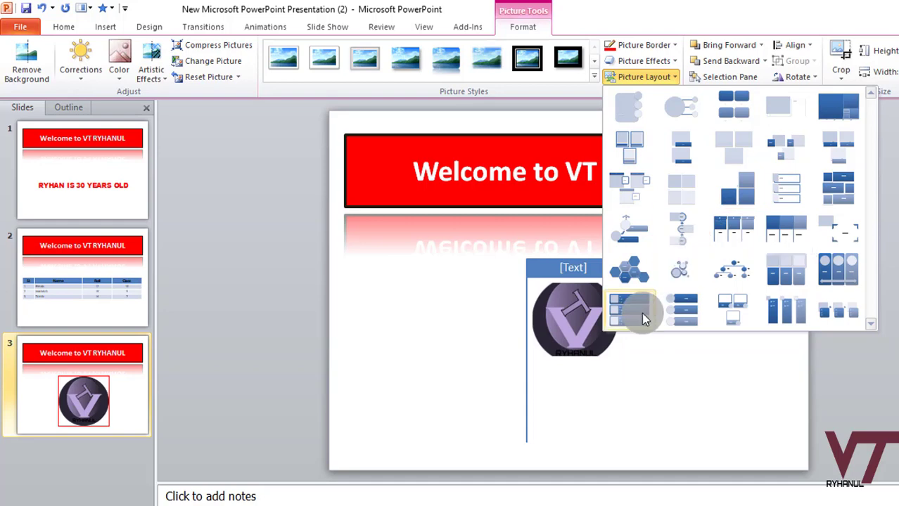
Move the logo left, preview picture layouts without applying one, then place it right of centre
left_click(638, 422)
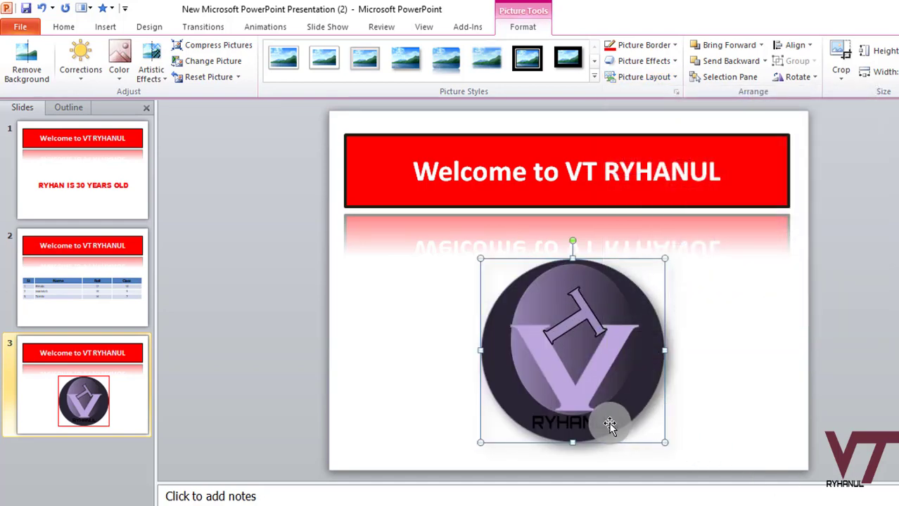
left_click_drag(612, 415, 488, 415)
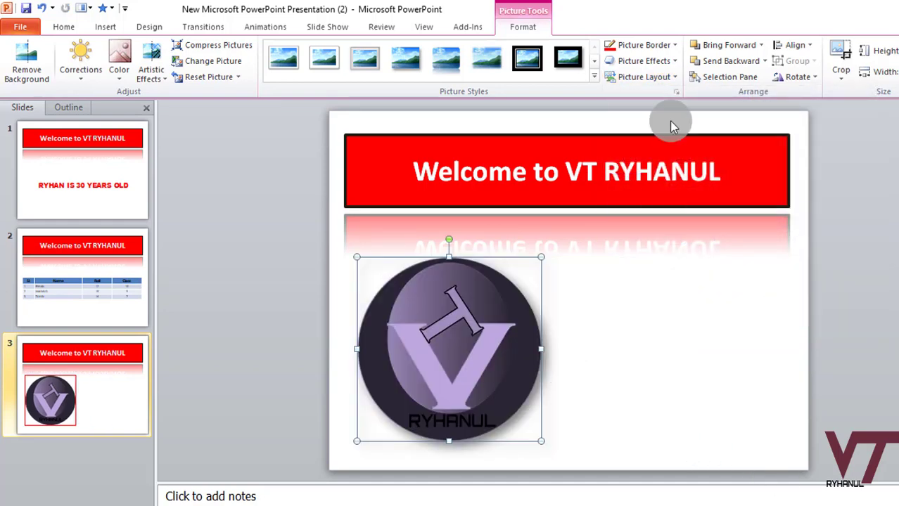
left_click(664, 78)
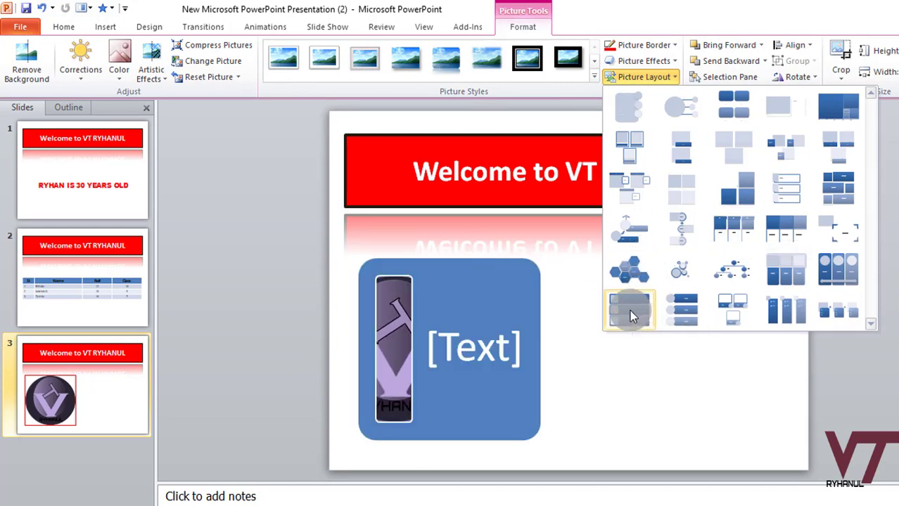
left_click(649, 375)
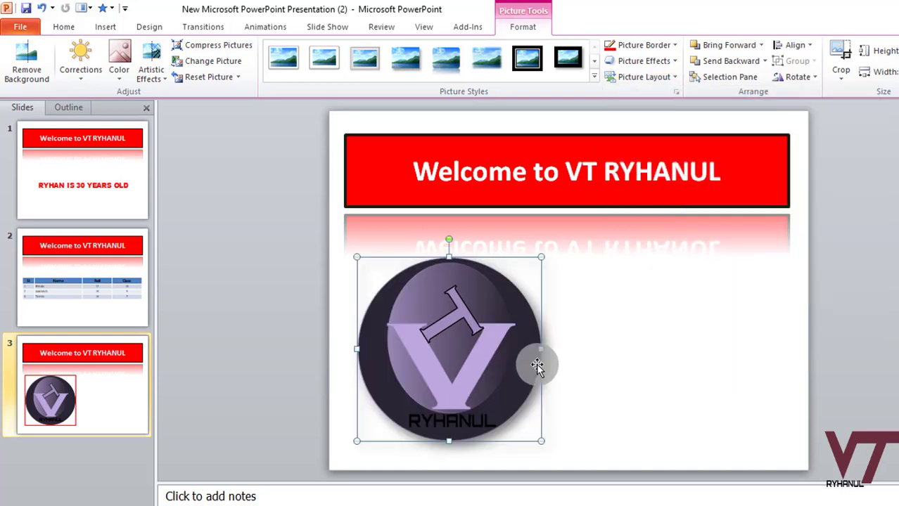
mouse_move(504, 364)
left_mouse_down()
mouse_move(549, 360)
mouse_move(570, 323)
mouse_move(621, 325)
left_mouse_up()
left_click(480, 330)
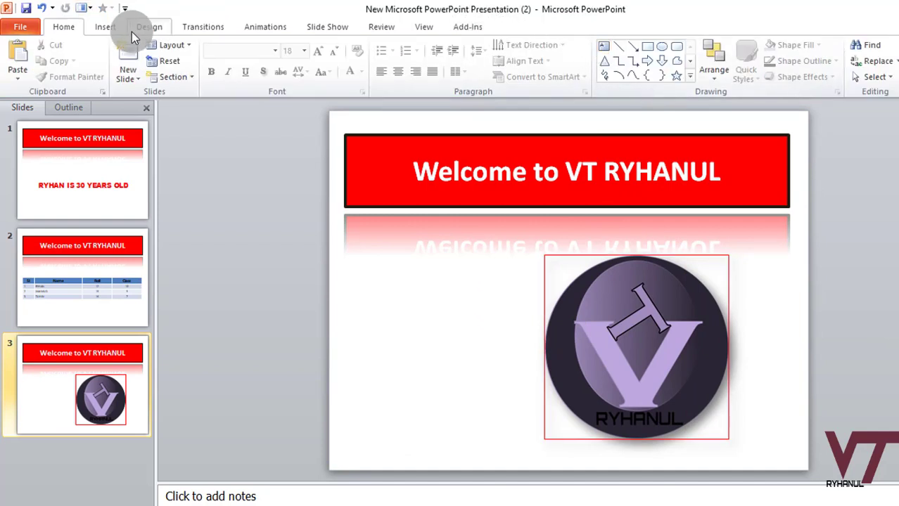
Shift the logo slightly left and preview its rotate and flip options
left_click(106, 26)
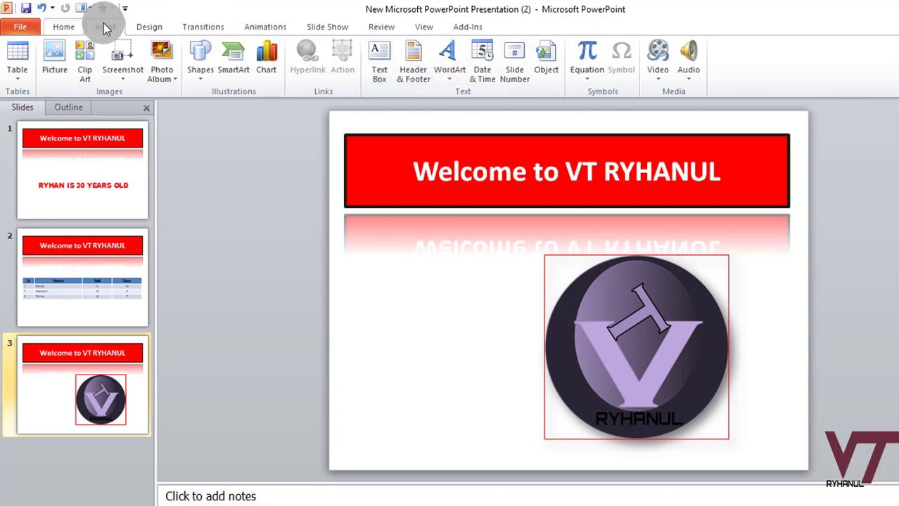
left_click(594, 295)
left_click_drag(640, 322, 588, 322)
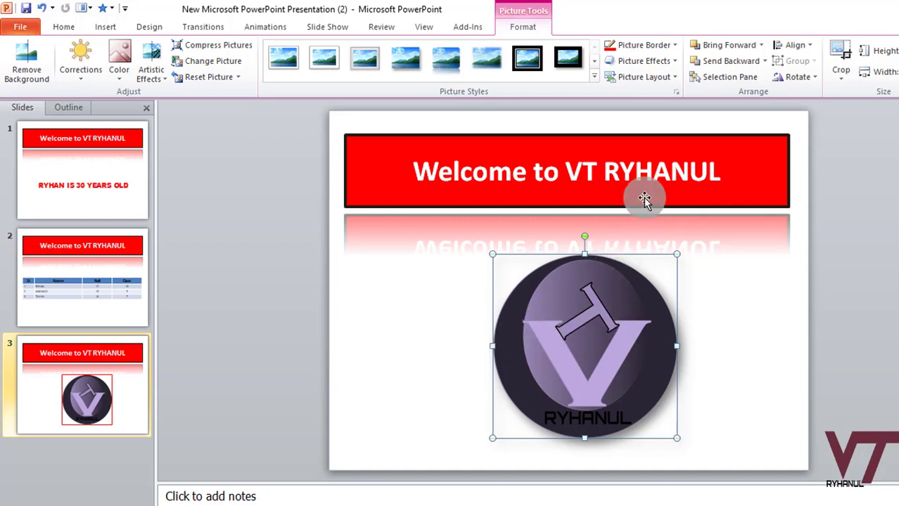
left_click(105, 28)
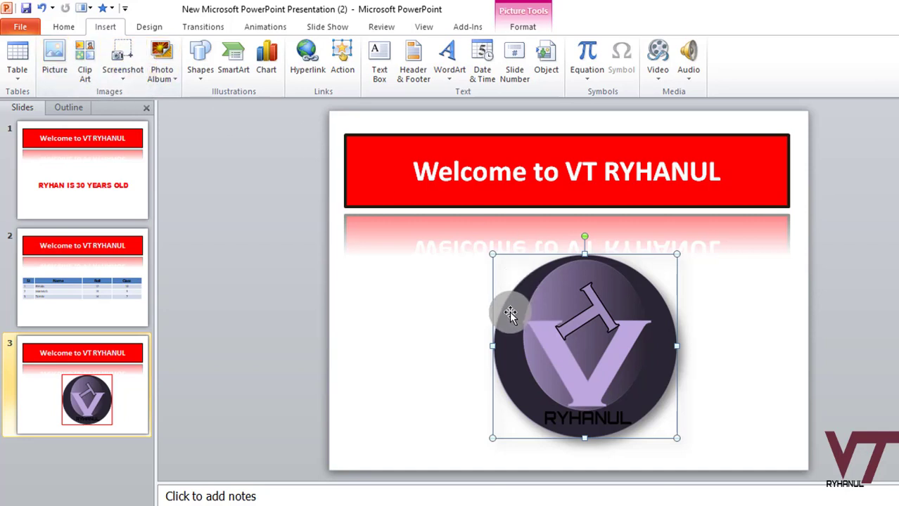
double_click(563, 321)
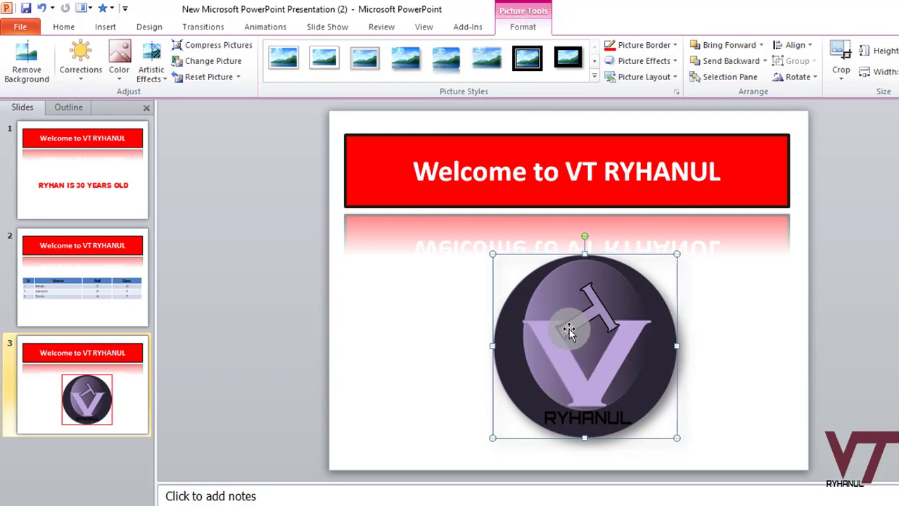
left_click(815, 76)
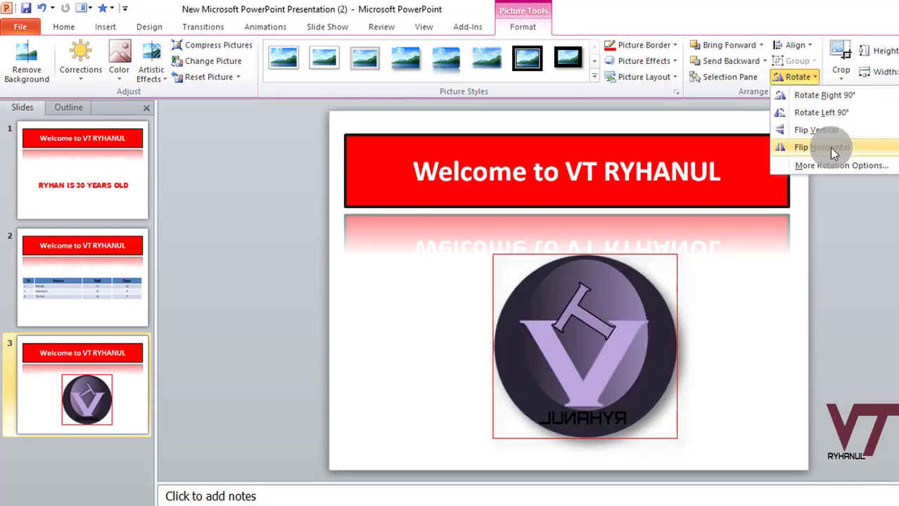
Keep the 3.83" logo unrotated and uncropped, nudging it slightly up and left
left_click(730, 382)
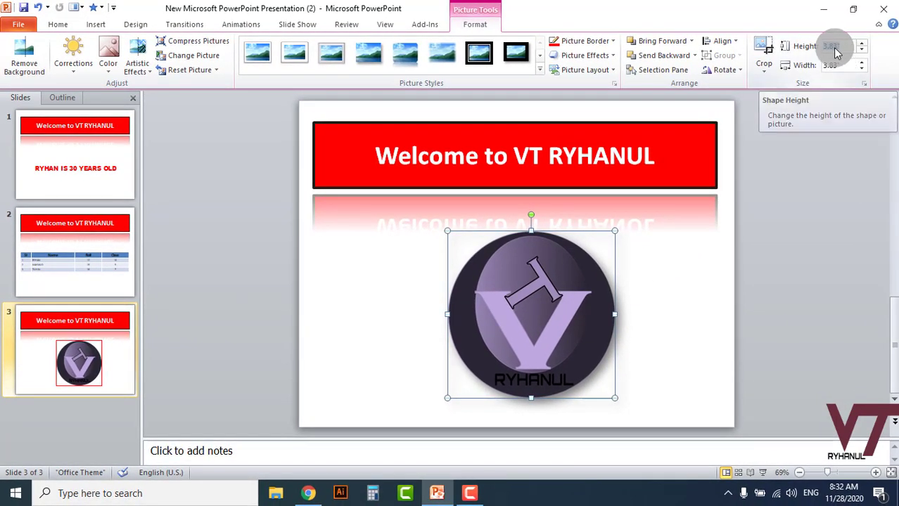
left_click(840, 48)
left_click(830, 65)
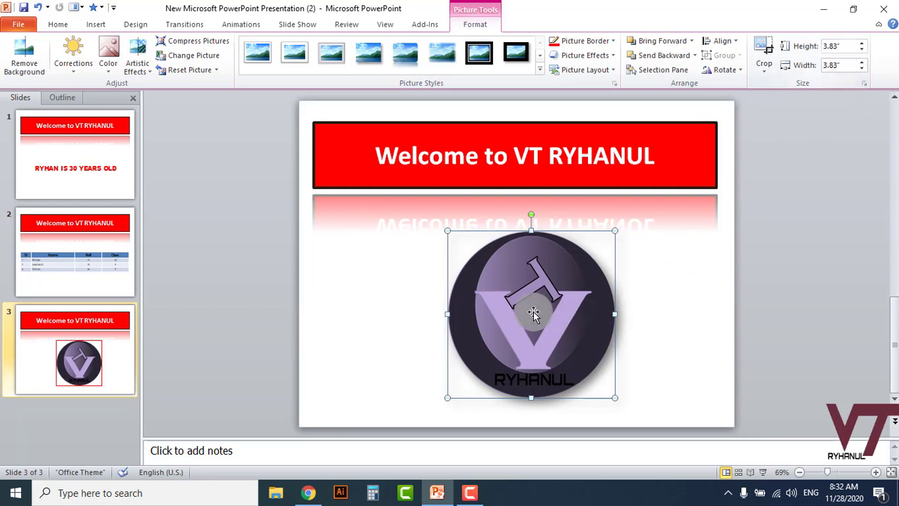
left_click(765, 66)
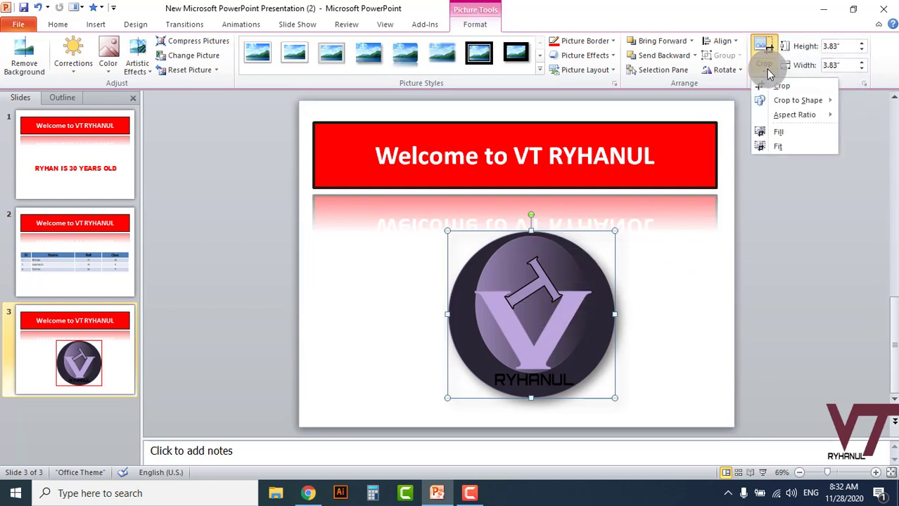
left_click(525, 302)
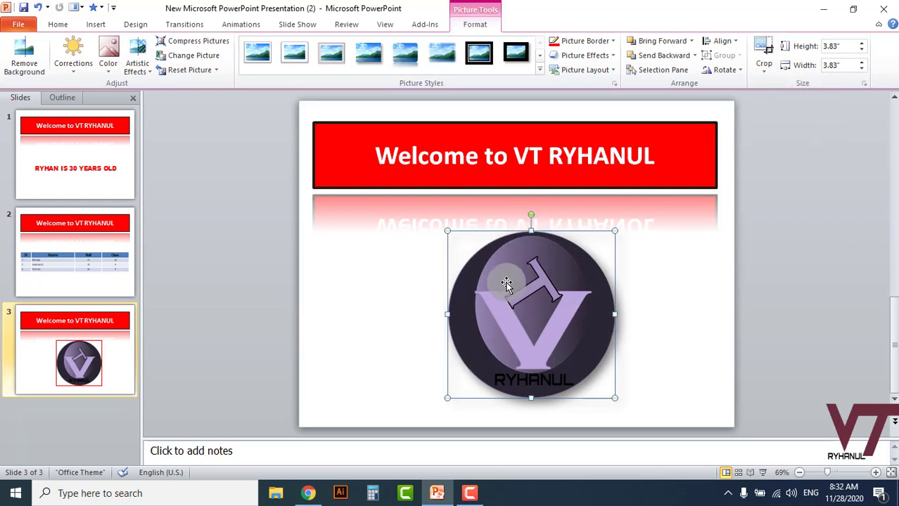
left_click_drag(506, 281, 488, 267)
left_click(105, 24)
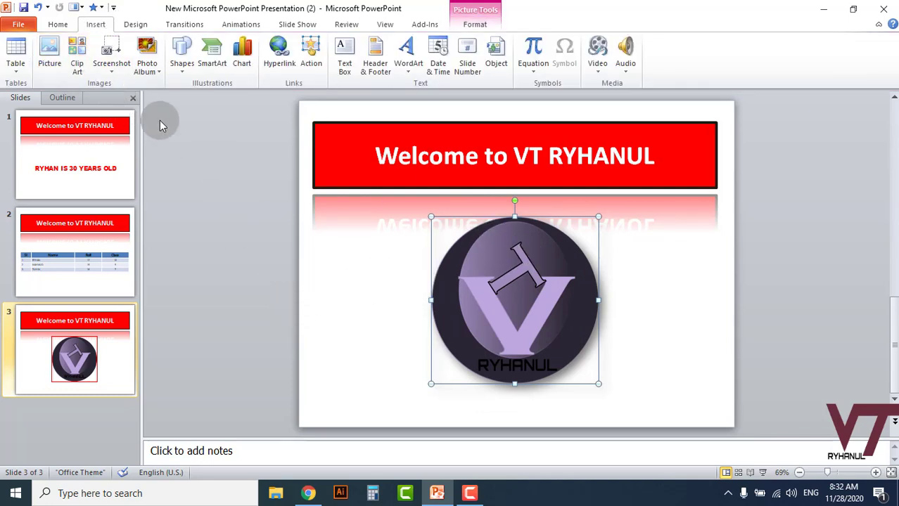
left_click(80, 74)
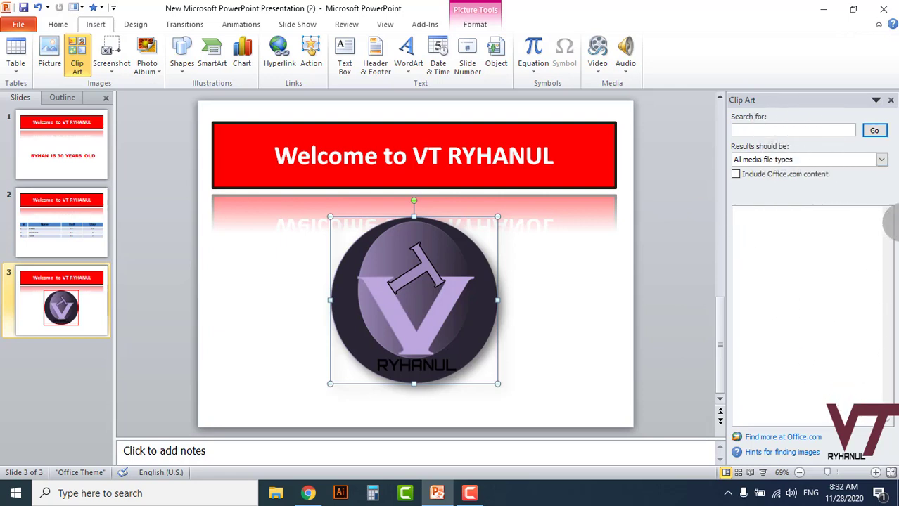
left_click(870, 130)
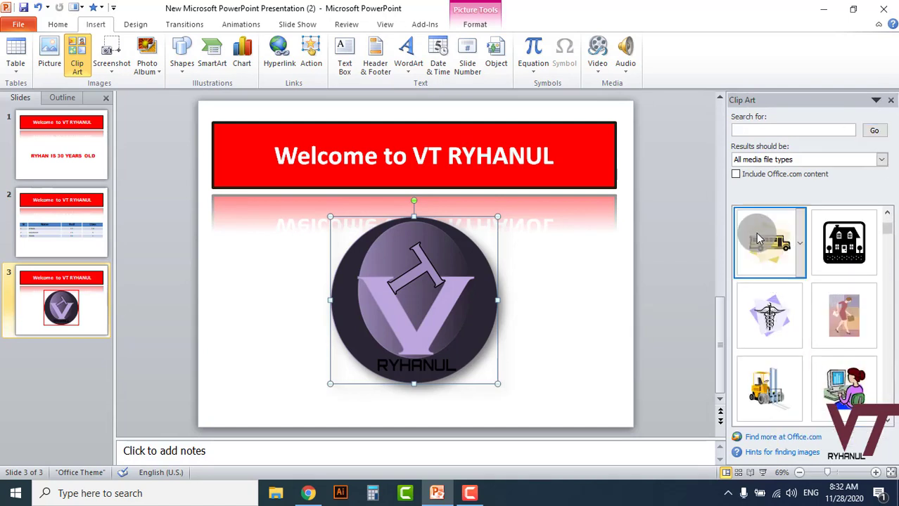
left_click(766, 253)
left_click_drag(369, 272, 223, 274)
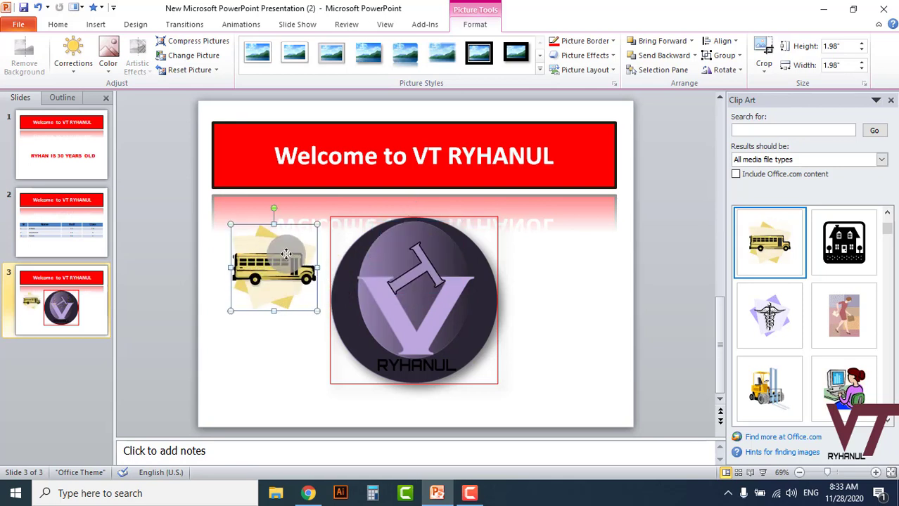
left_click_drag(286, 251, 266, 256)
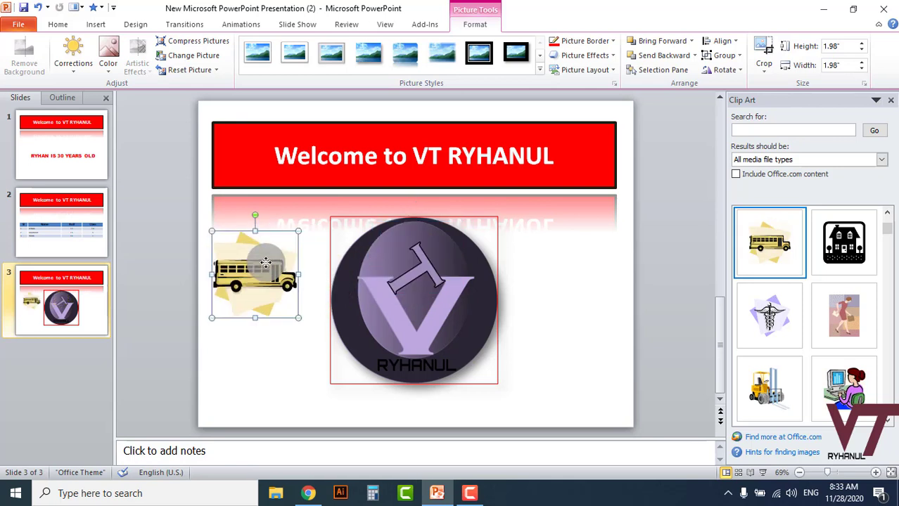
left_click(890, 100)
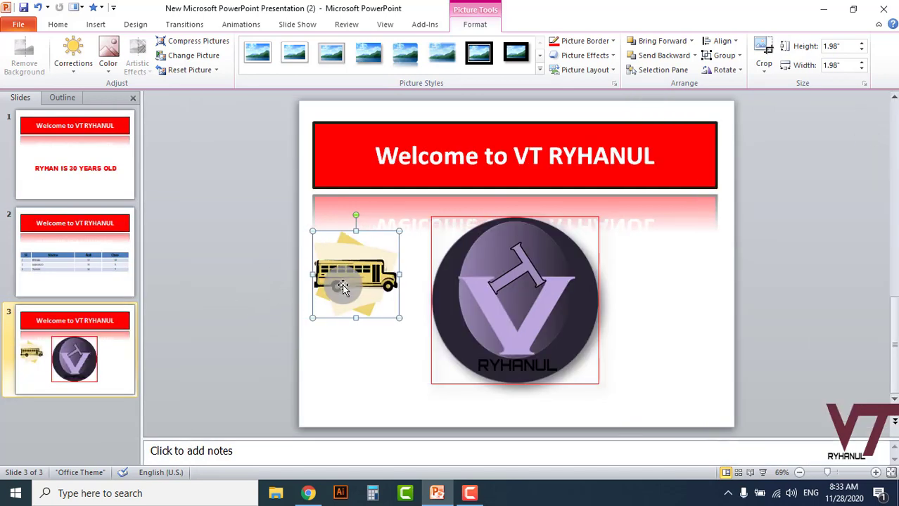
key("Delete")
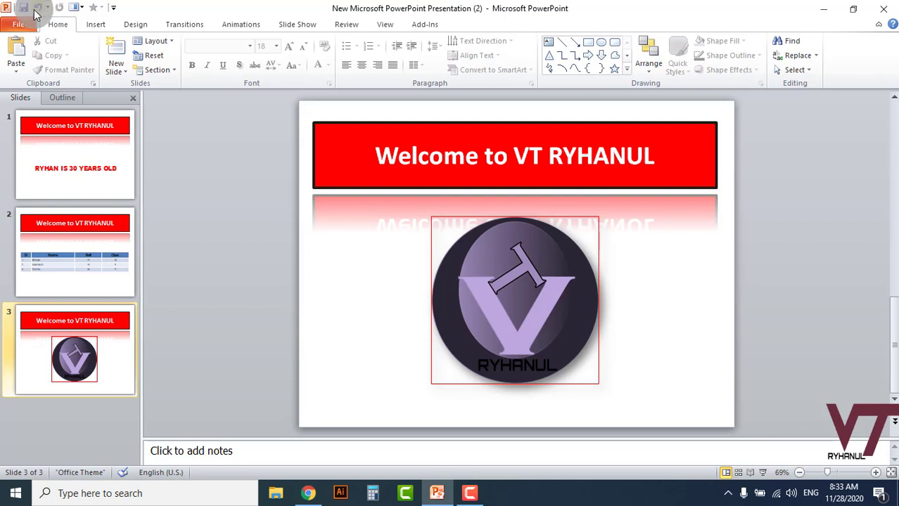
From the Insert tab, preview the Screenshot choices, then start a New Photo Album
left_click(96, 24)
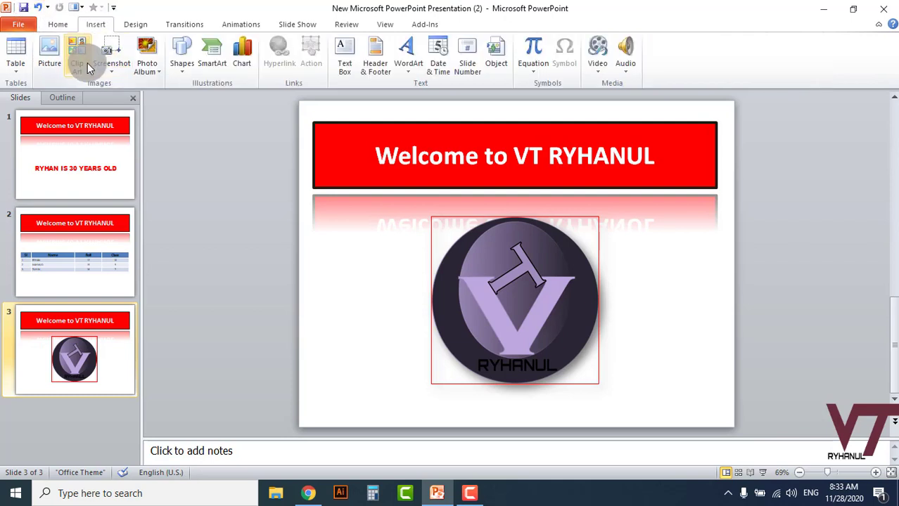
left_click(109, 76)
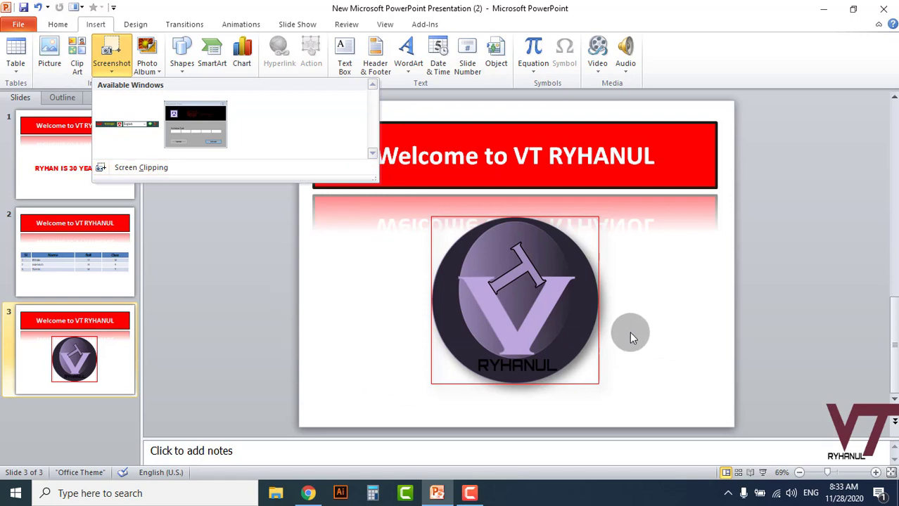
left_click(379, 291)
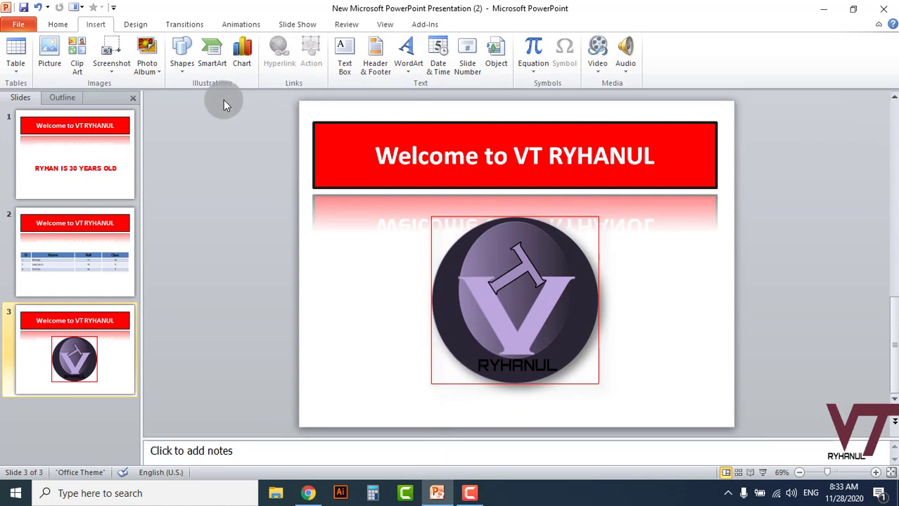
left_click(159, 68)
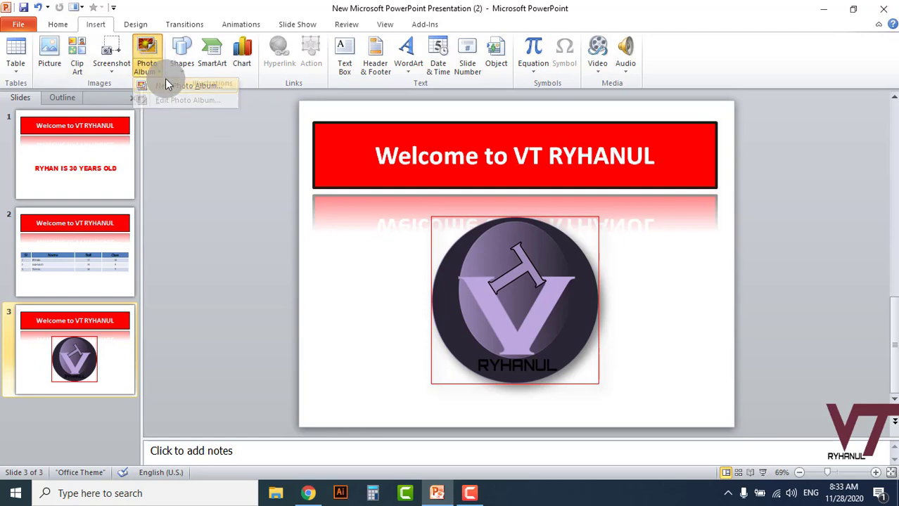
left_click(166, 83)
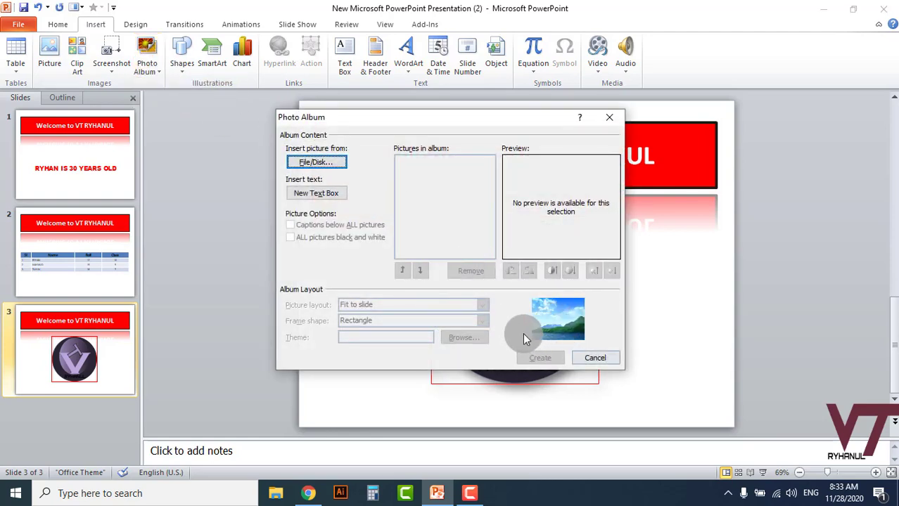
Cancel the Photo Album dialog so slide 3 keeps only its purple logo
left_click(593, 358)
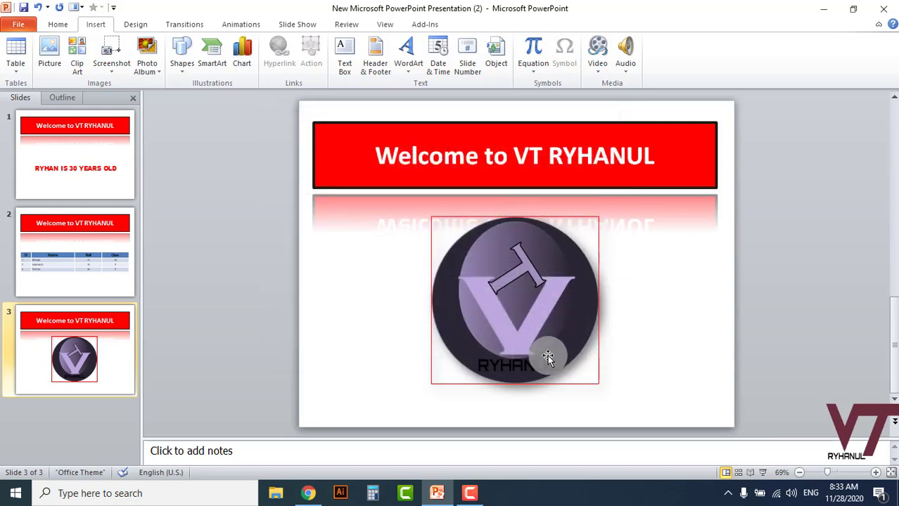